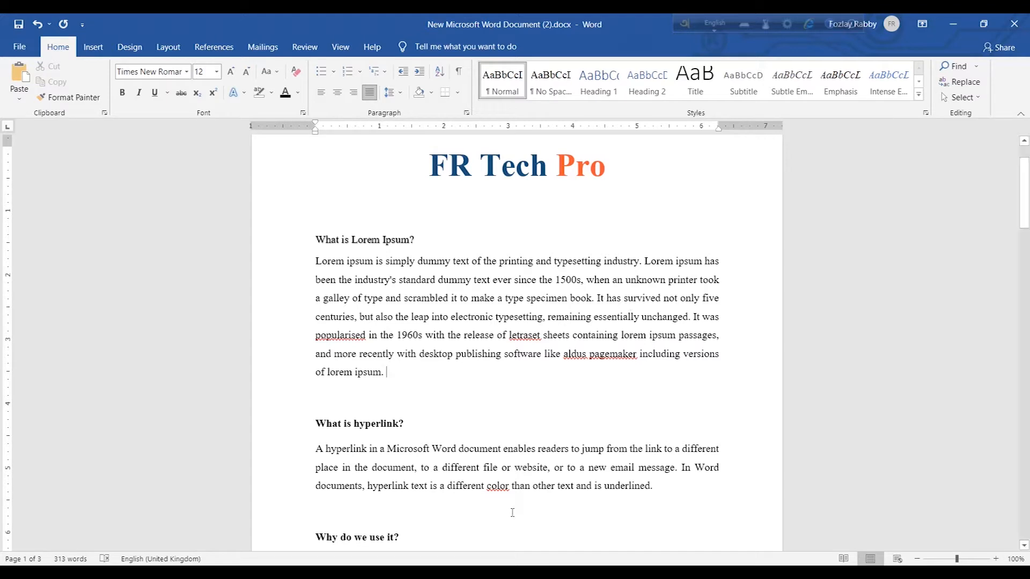
Switch to the browser and copy the YouTube channel's address
mouse_move(412, 573)
key("alt+Tab")
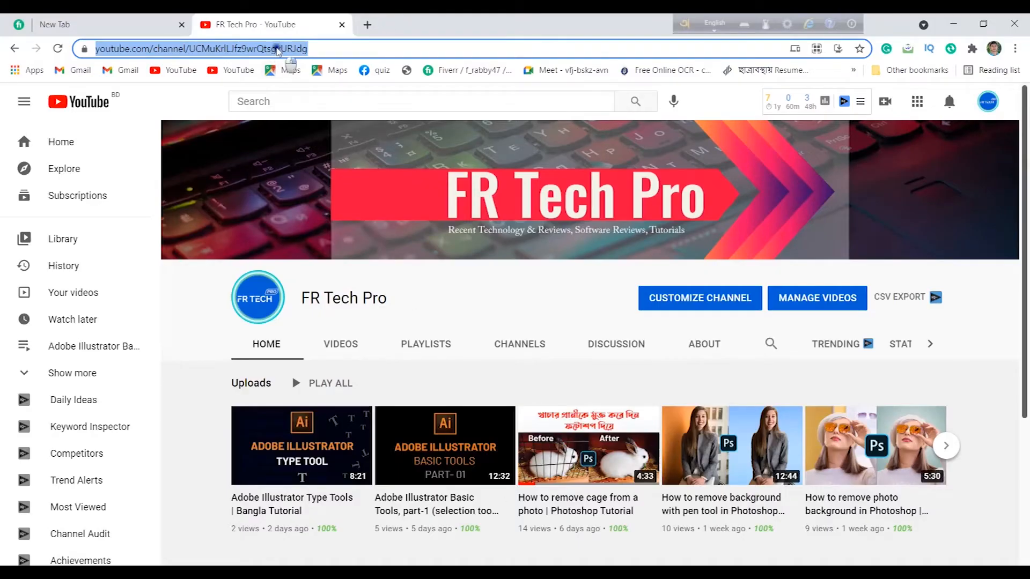
right_click(277, 50)
left_click(310, 141)
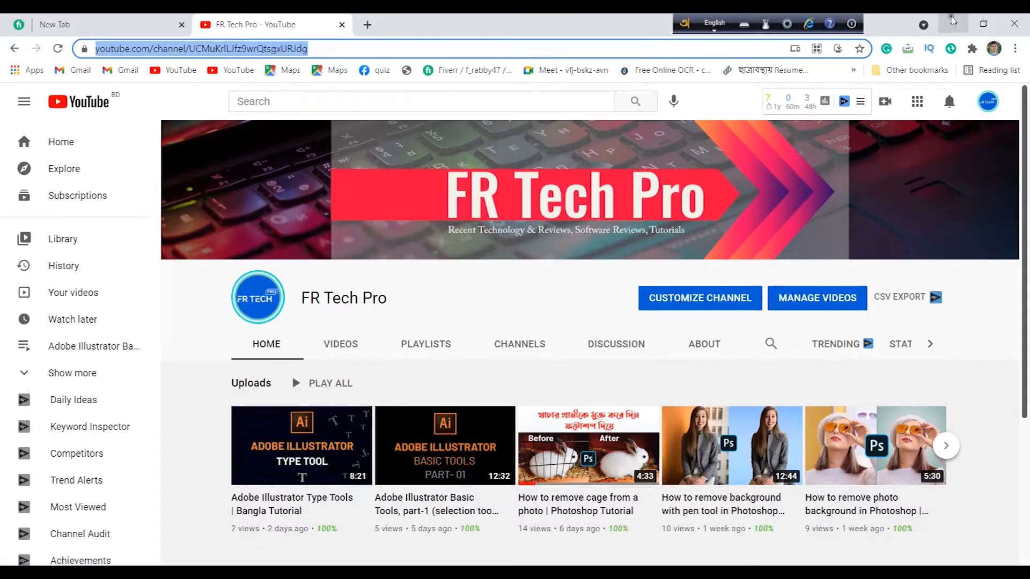
Return to the document and paste the channel address as plain text after "Channel:"
left_click(952, 22)
left_click(360, 369)
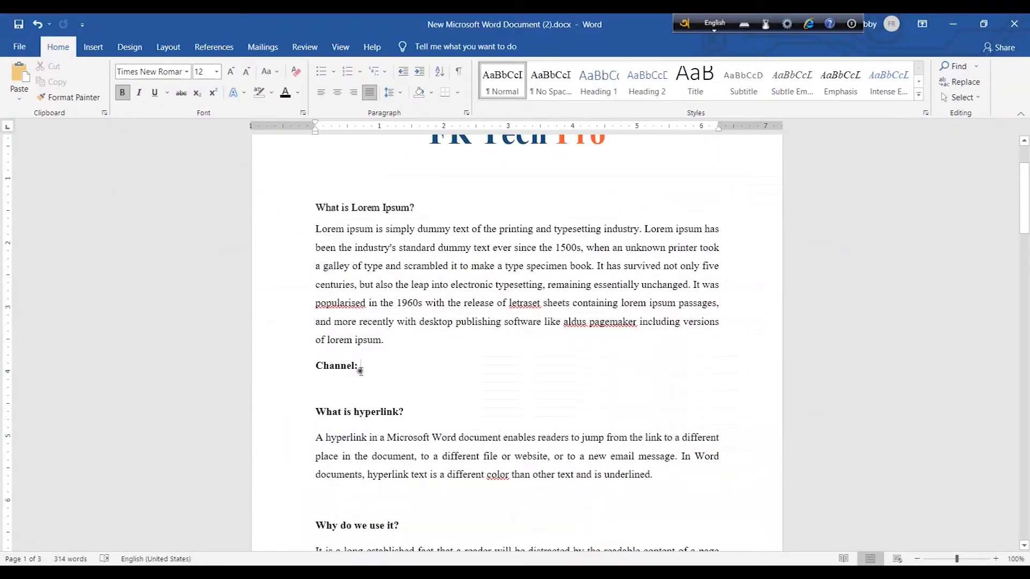
double_click(361, 369)
left_click(364, 390)
right_click(368, 369)
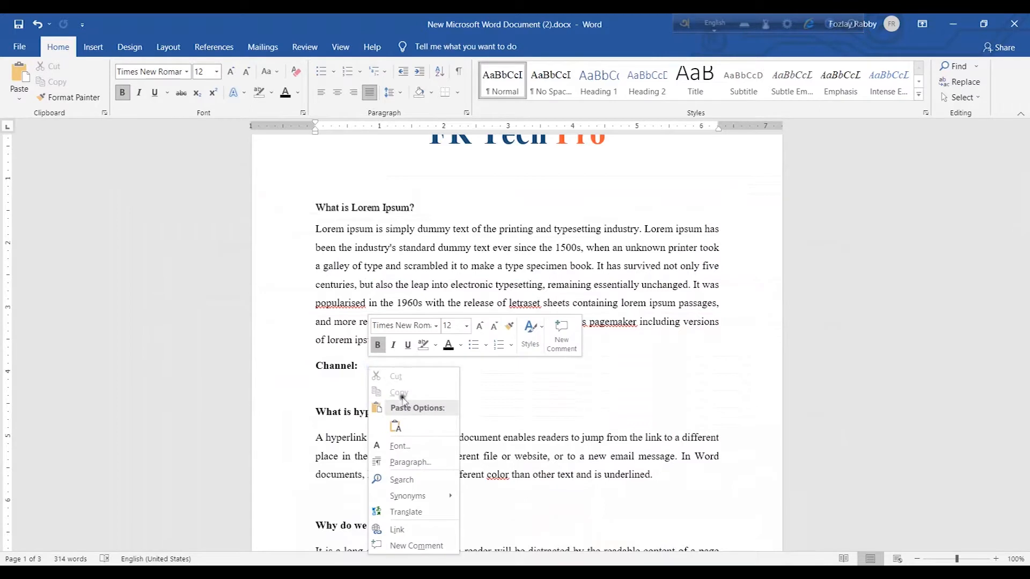
left_click(395, 427)
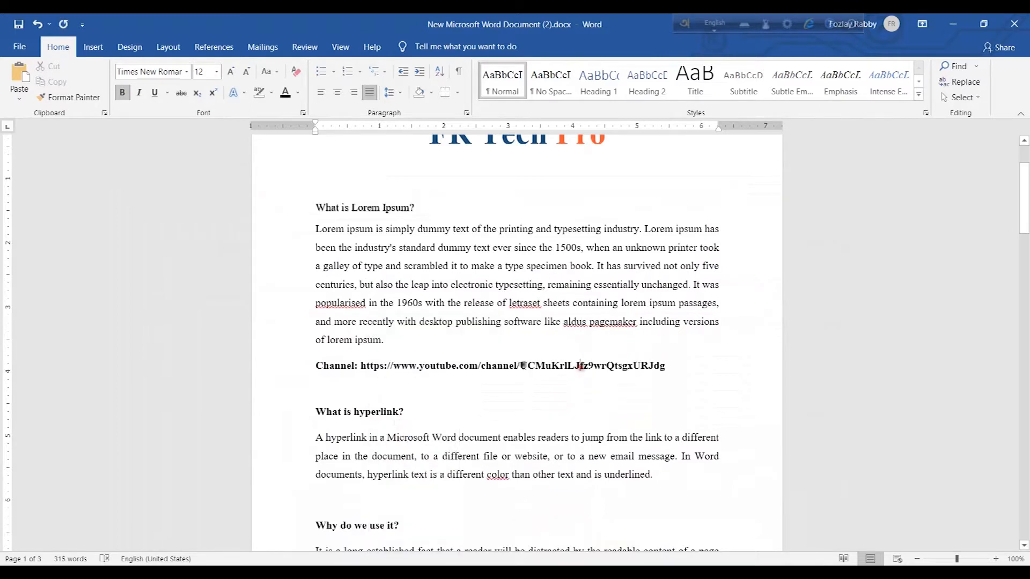
Select the pasted address and turn it into a hyperlink with the Link command
left_click_drag(684, 370, 494, 372)
left_click(384, 366)
left_click_drag(671, 367, 362, 370)
right_click(429, 372)
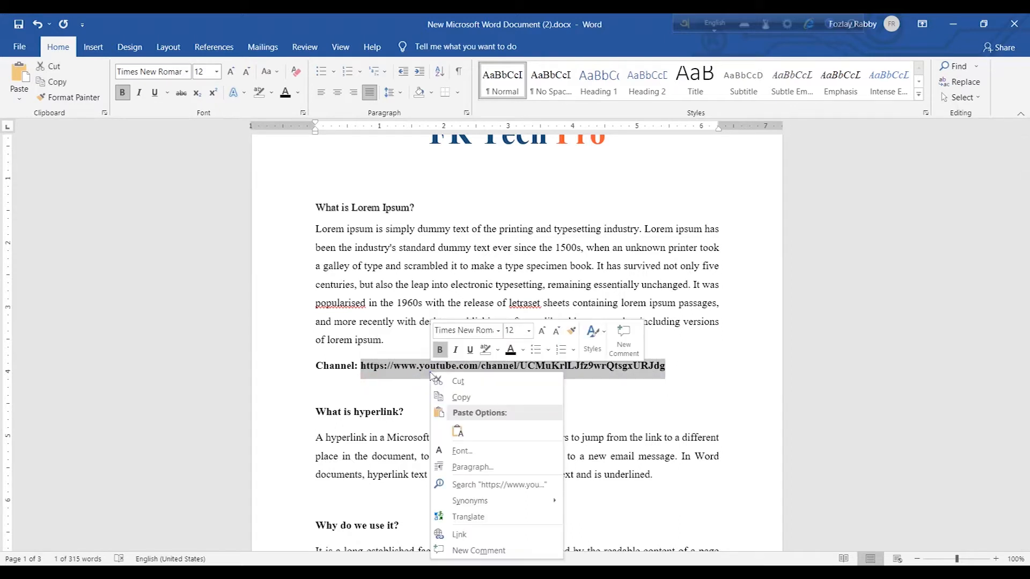
left_click(458, 535)
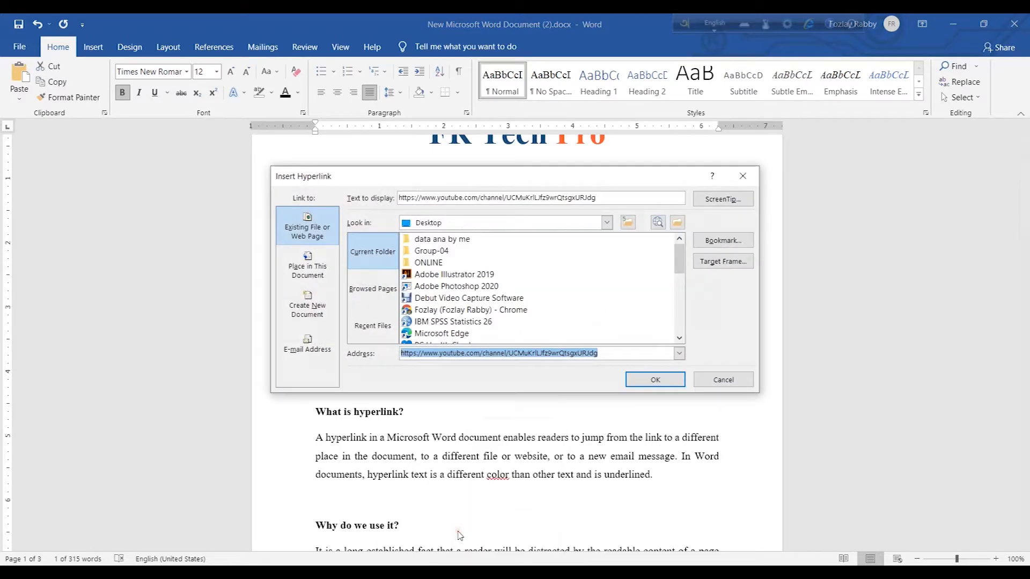
left_click(649, 386)
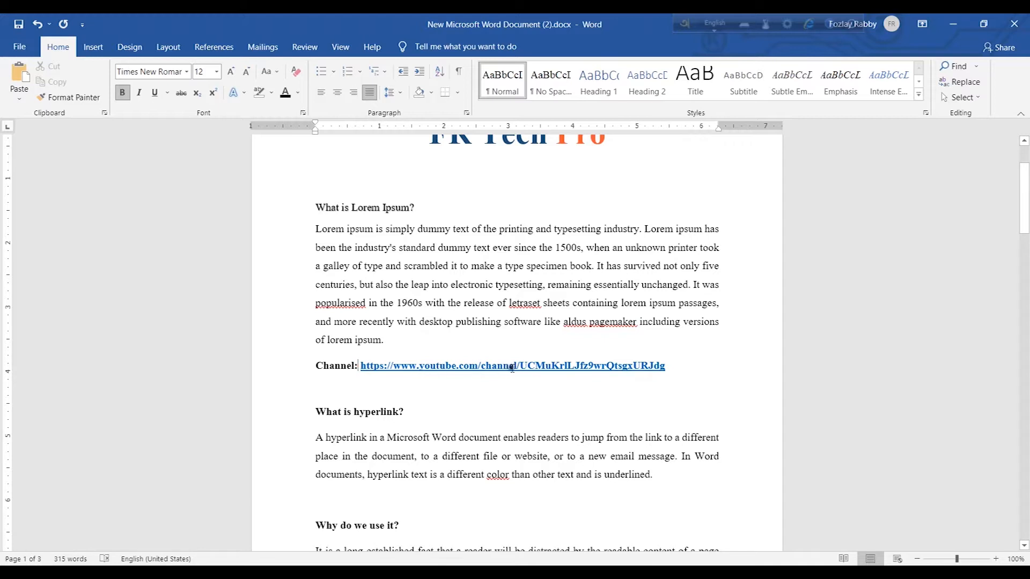
Open the new hyperlink in the browser to test it, then return to the document
left_click(363, 366)
right_click(521, 366)
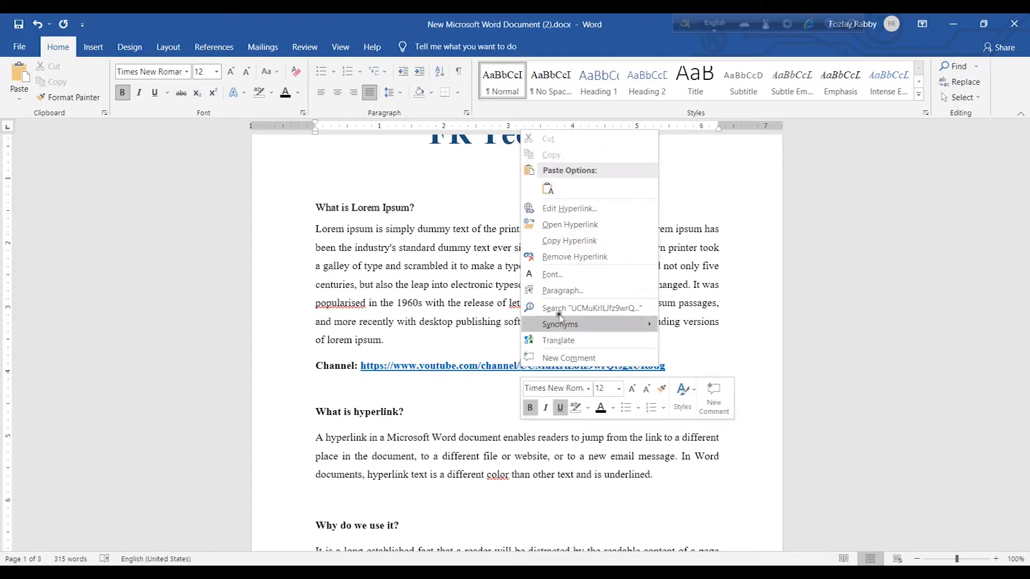
left_click(572, 225)
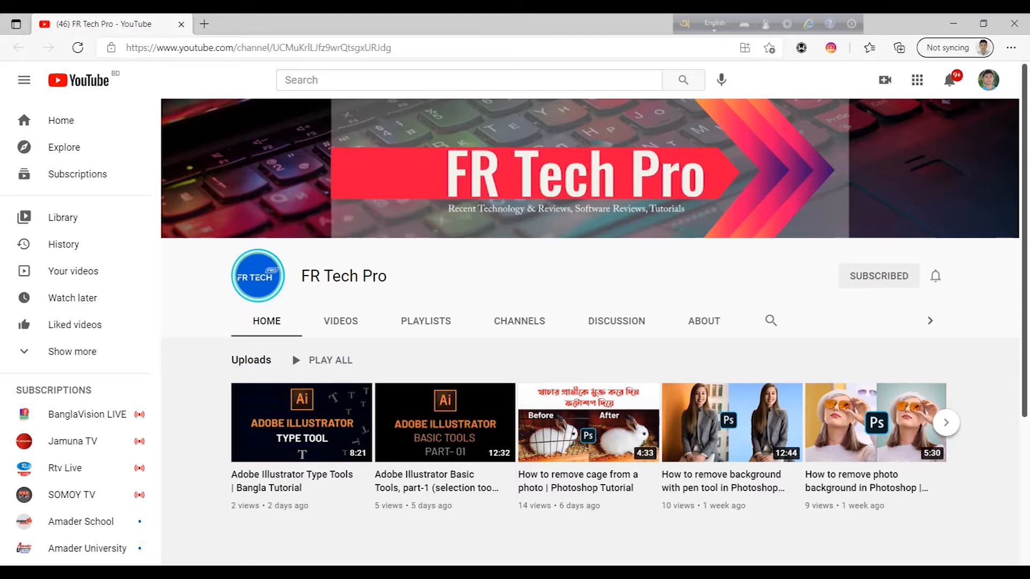
left_click(479, 572)
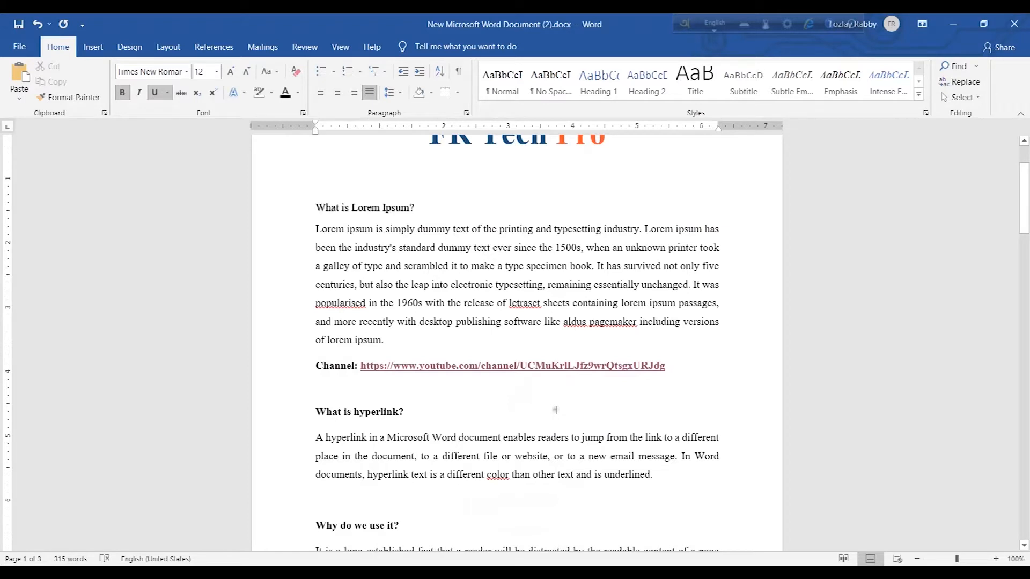
Delete the hyperlinked address after the Channel label
left_click_drag(680, 366, 359, 369)
key("ctrl+c")
key("Delete")
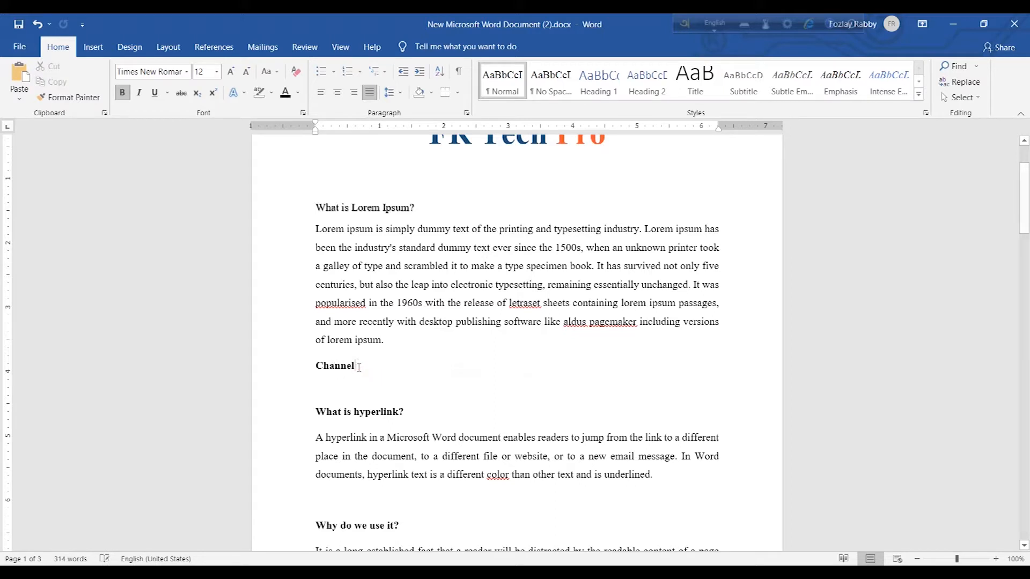
Link the word "Channel" to the copied channel address by pasting it as the hyperlink address
left_click_drag(361, 367, 306, 367)
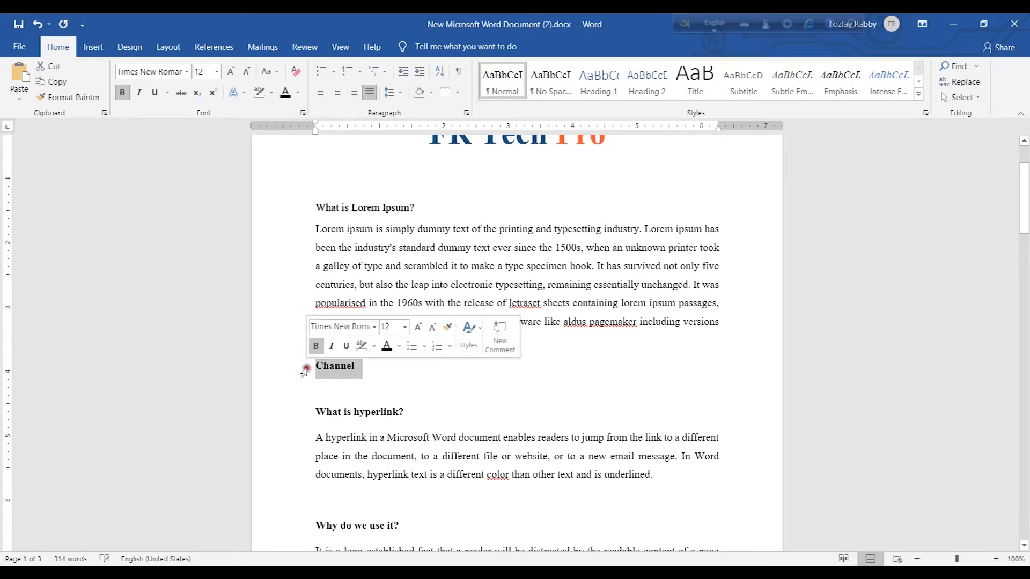
right_click(339, 371)
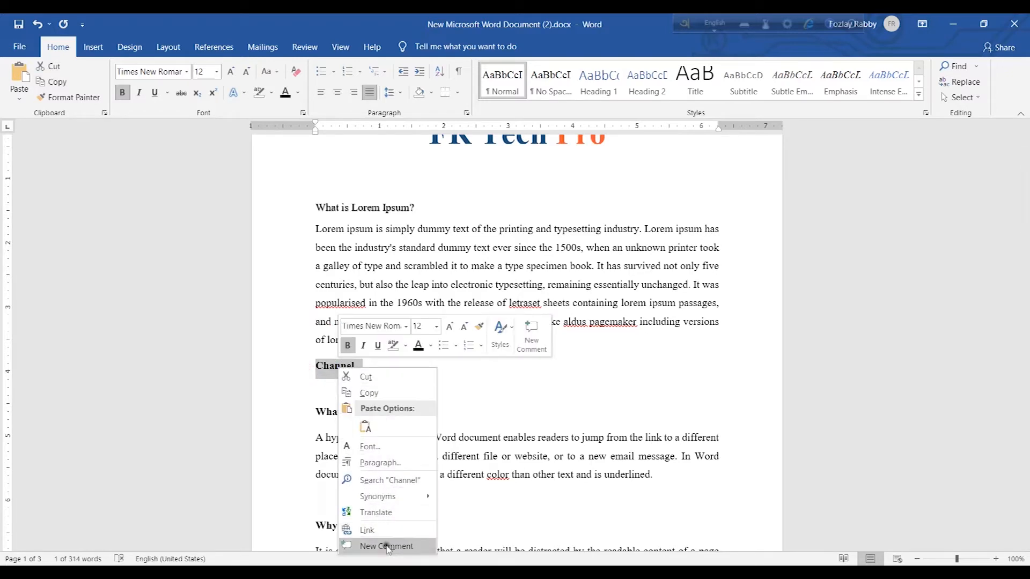
left_click(389, 531)
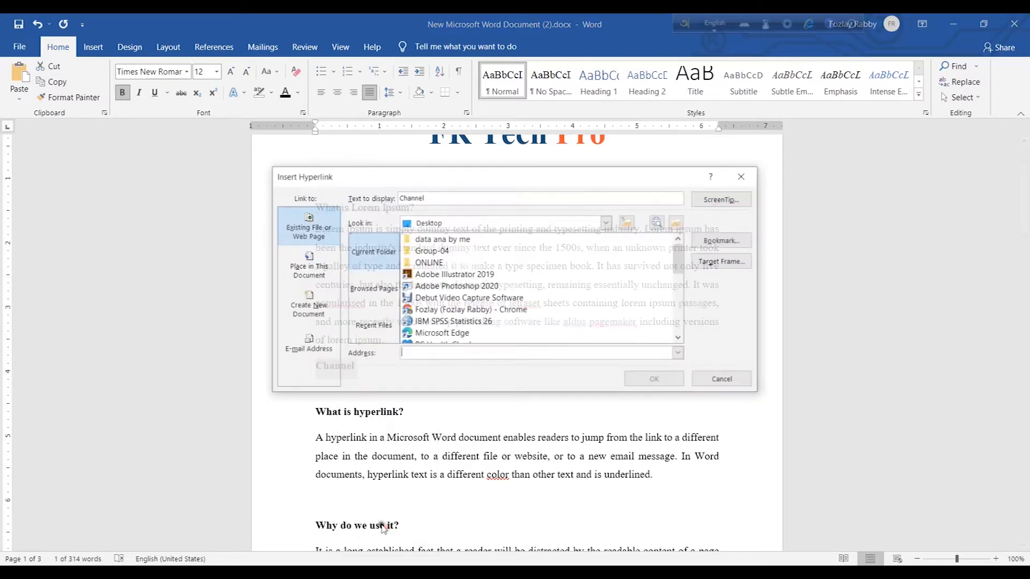
left_click(422, 355)
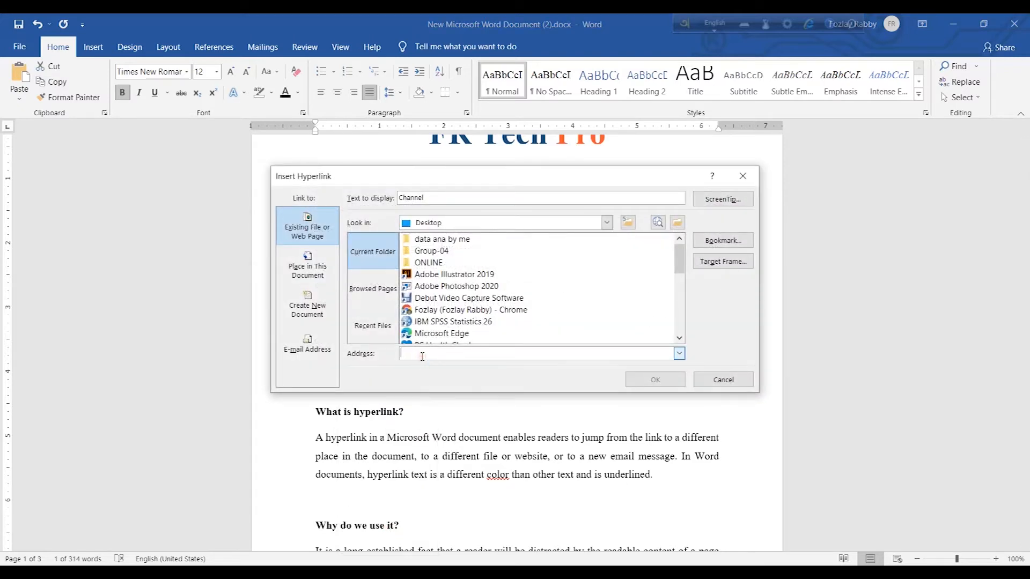
right_click(426, 357)
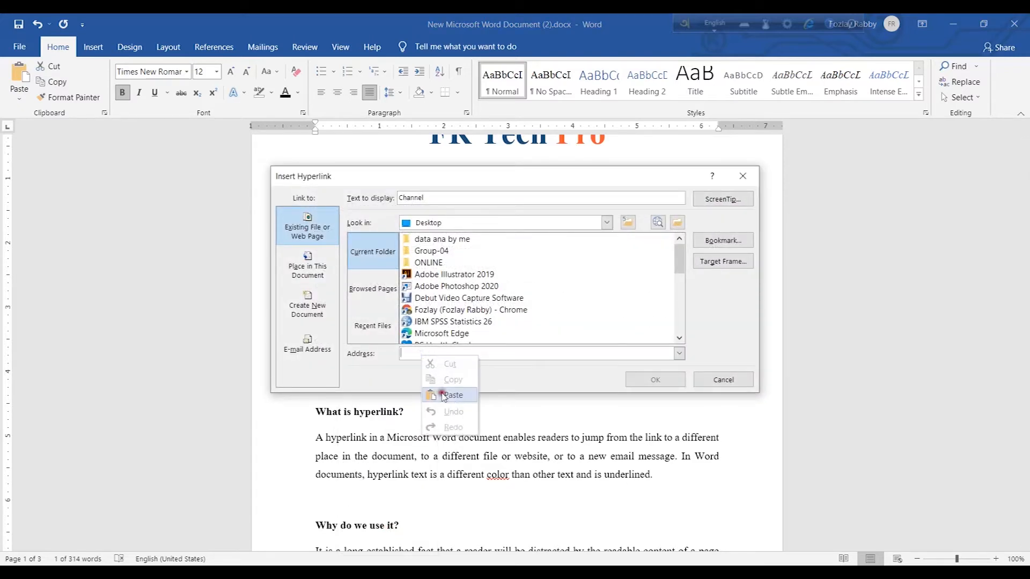
left_click(441, 392)
left_click(663, 381)
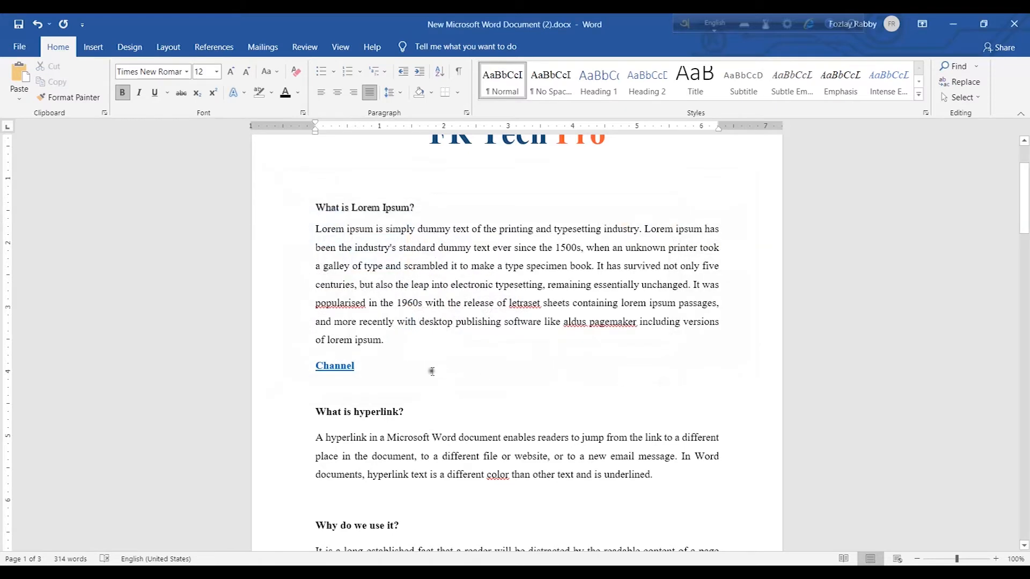
Open the "Channel" link in the browser to test it, then close the tabs and return
left_click_drag(379, 372, 299, 368)
left_click_drag(382, 375, 276, 367)
left_click(367, 375)
left_click(335, 367)
right_click(335, 366)
left_click(380, 229)
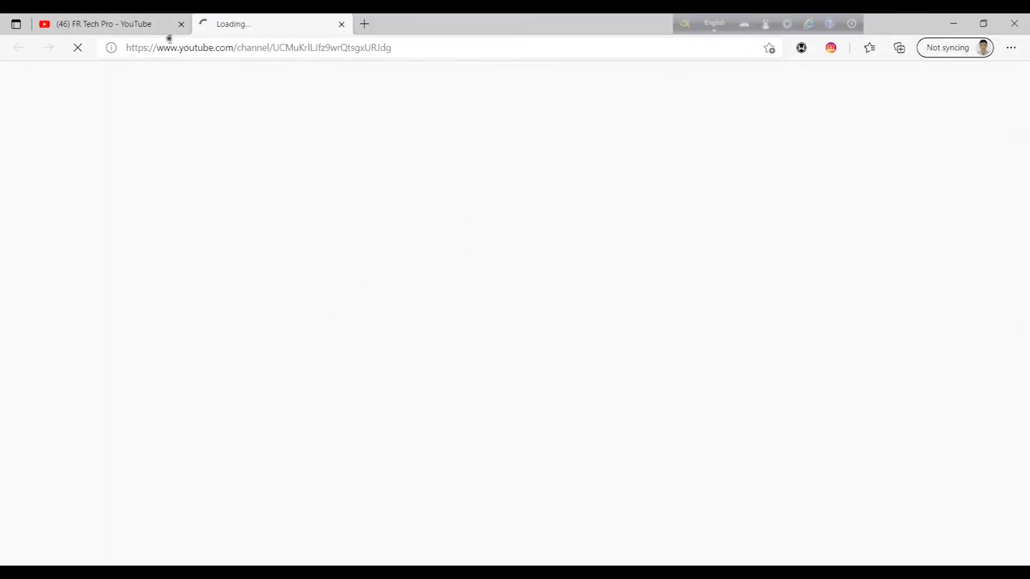
left_click(341, 25)
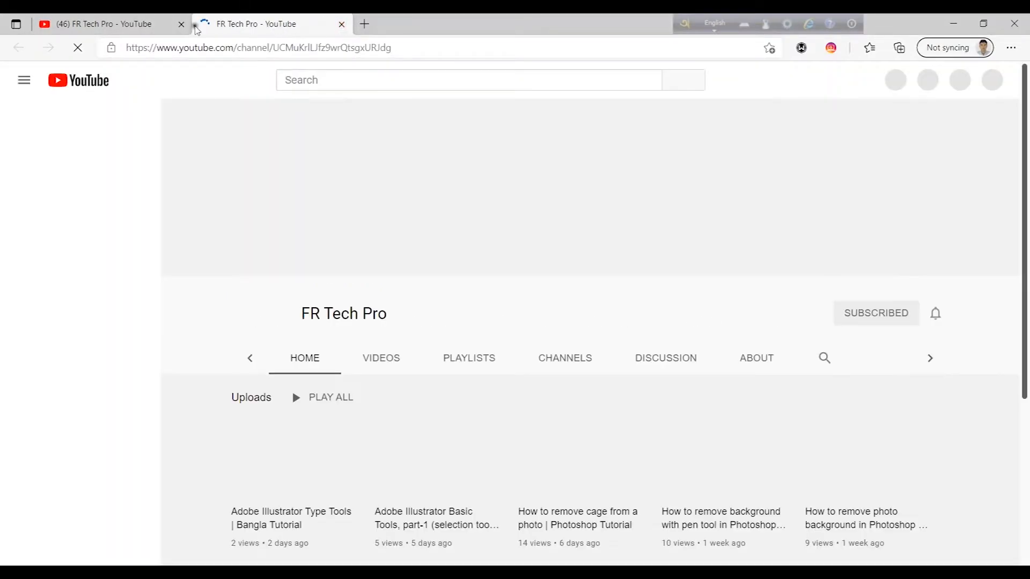
left_click(182, 25)
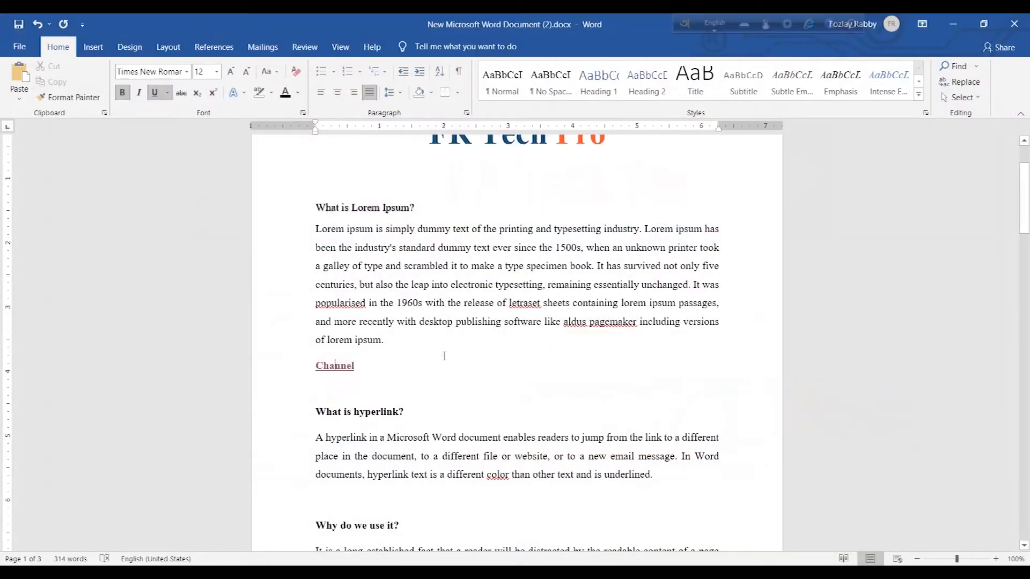
Delete the "Channel" link line from the document
left_click_drag(385, 370, 313, 378)
key("BackSpace")
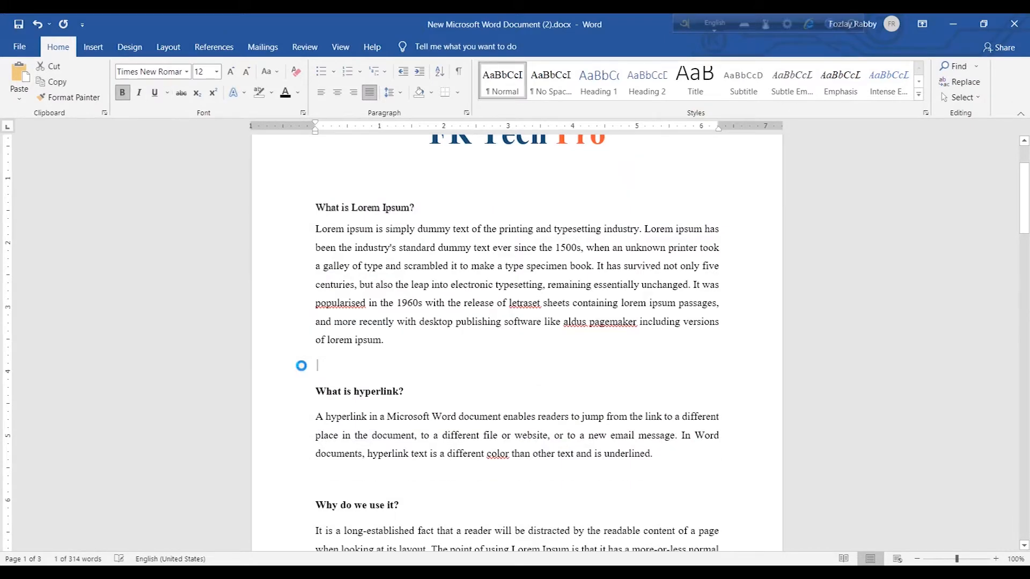
key("BackSpace")
key("Return")
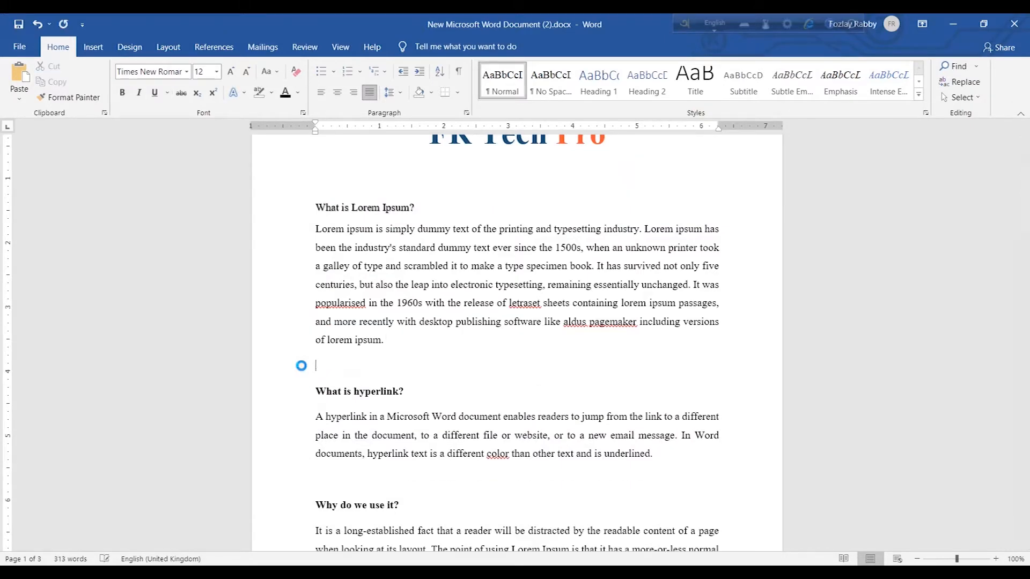
Select the FR TECH logo picture and link it to the copied channel address
scroll(433, 353, "down", 8)
scroll(432, 352, "down", 8)
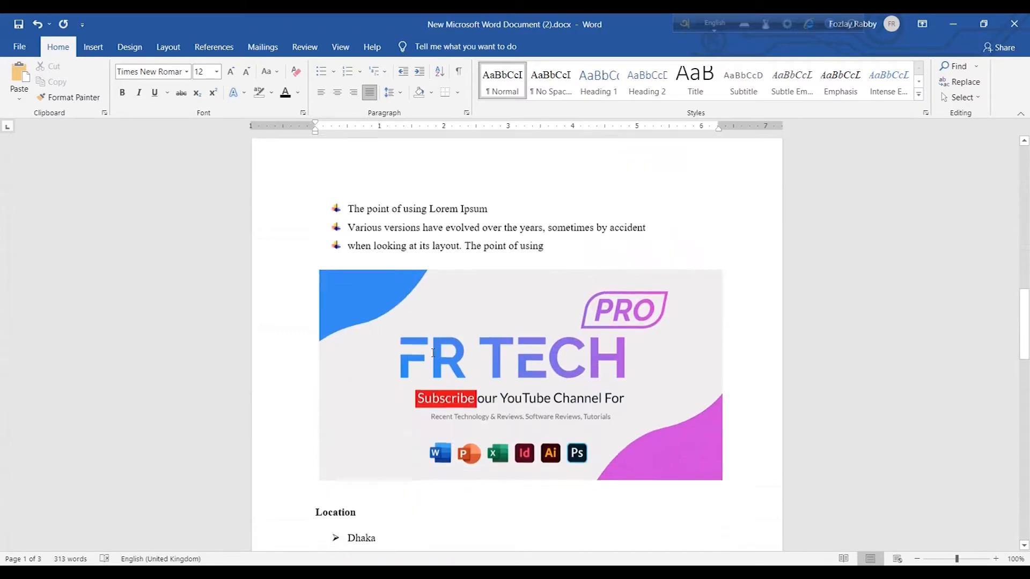
scroll(432, 352, "up", 10)
scroll(526, 361, "up", 1)
left_click(655, 377)
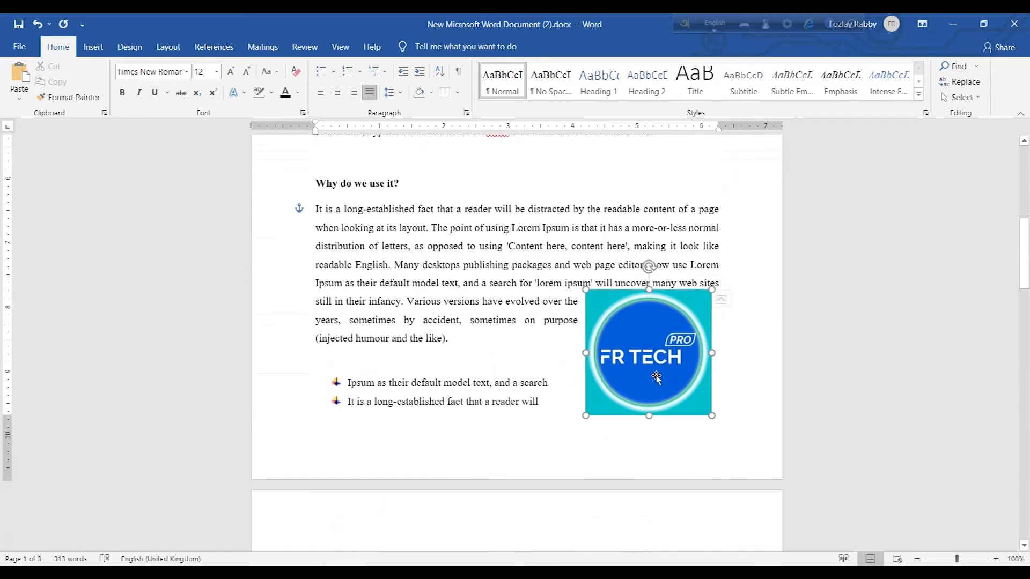
right_click(643, 349)
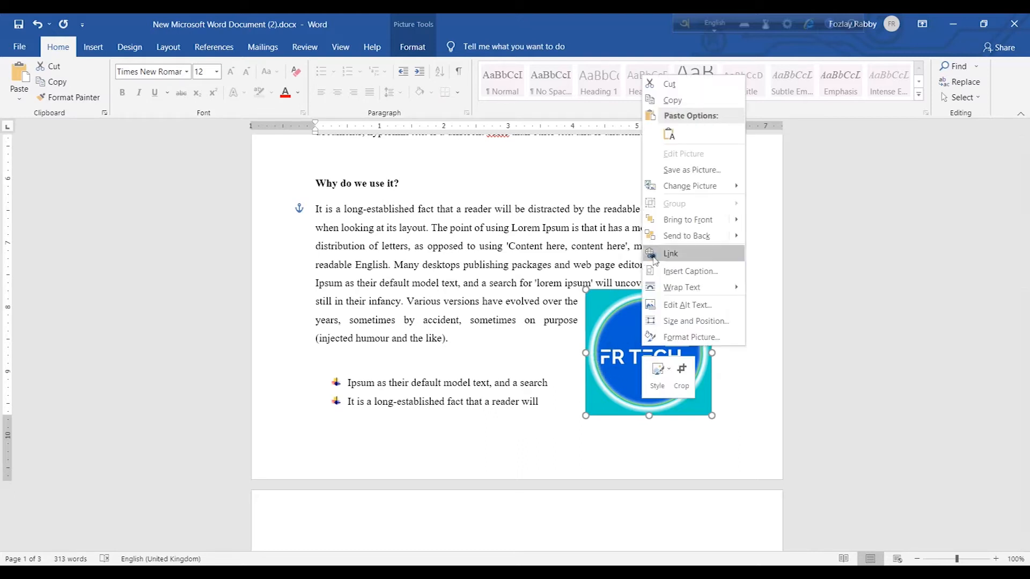
left_click(671, 256)
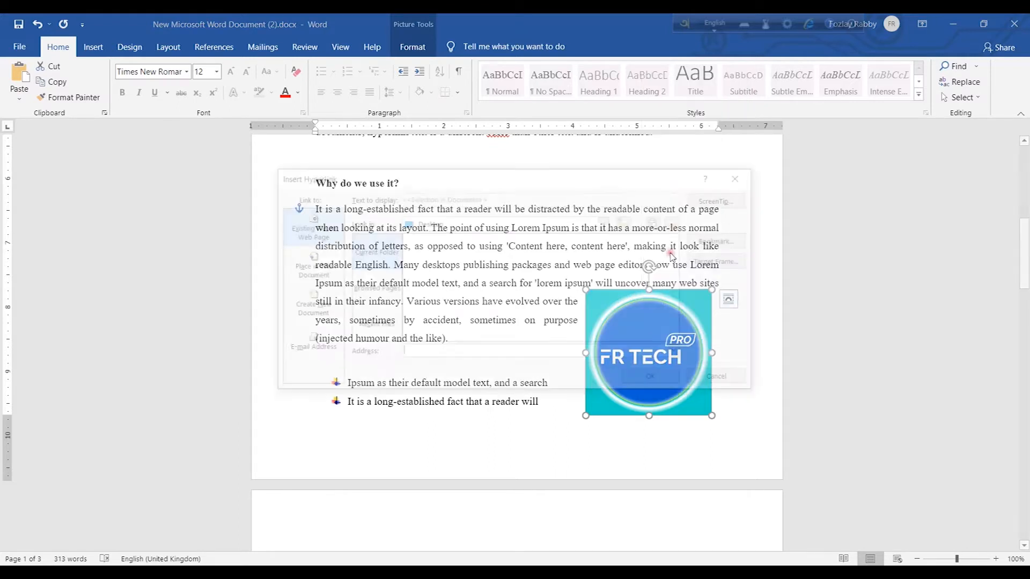
left_click(436, 356)
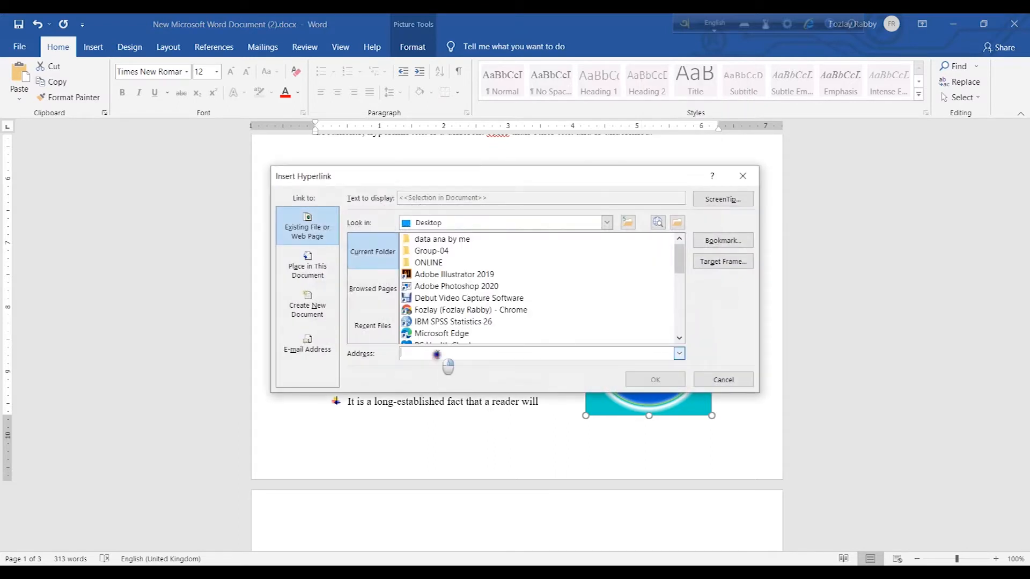
right_click(435, 353)
left_click(462, 394)
left_click(640, 381)
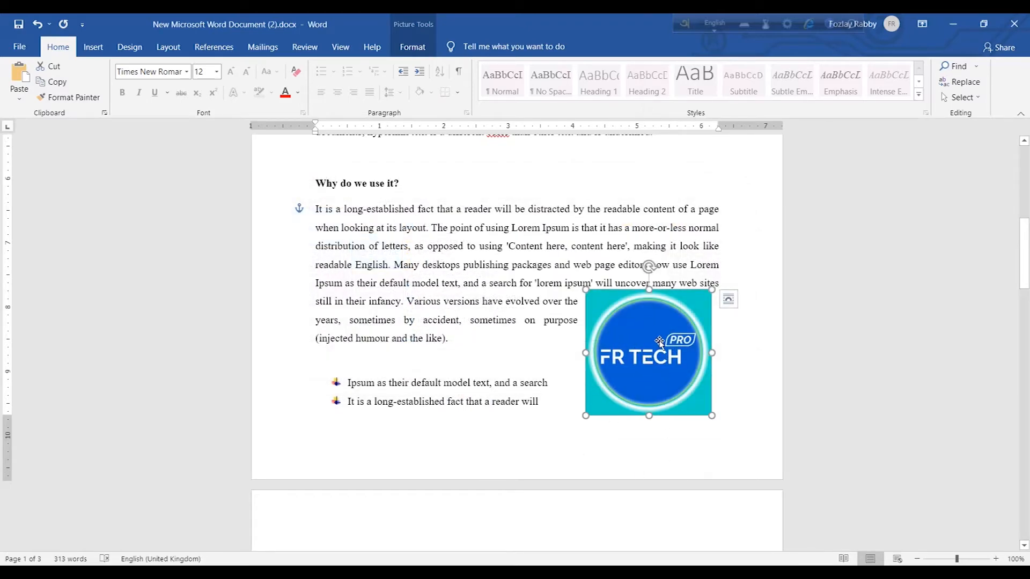
Open the logo picture's link in the browser to test it, then close the tab
mouse_move(649, 344)
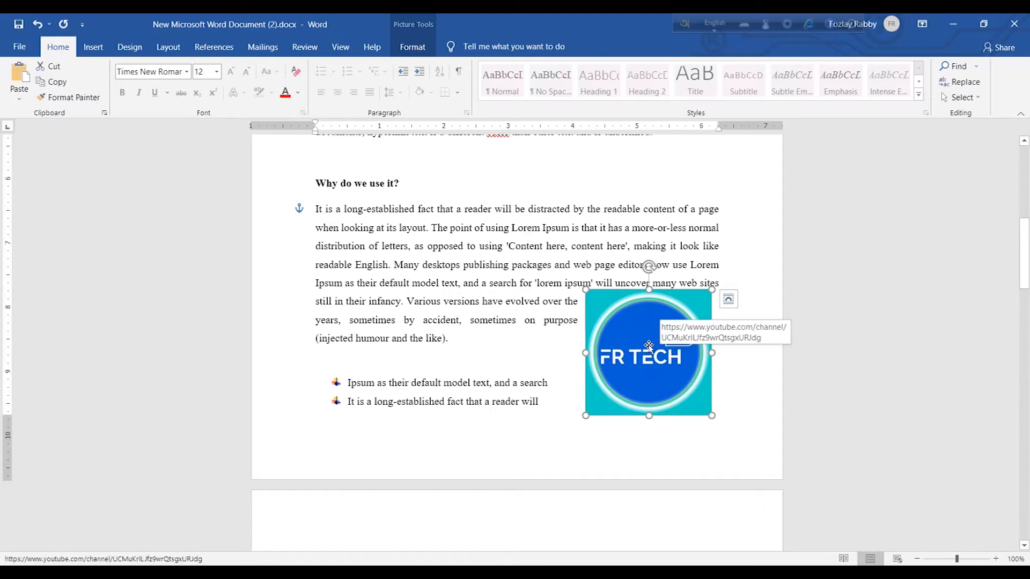
right_click(648, 345)
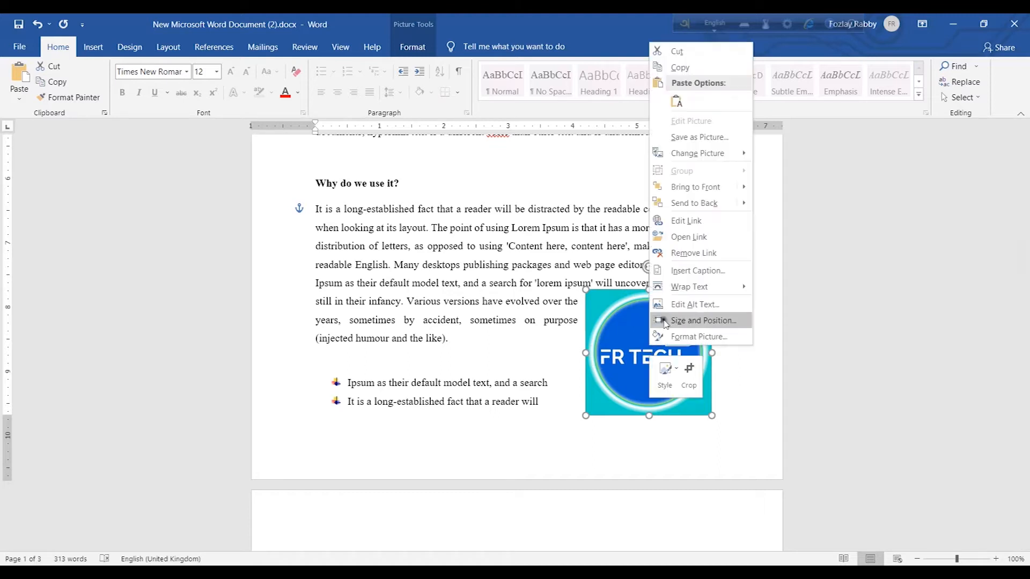
left_click(698, 246)
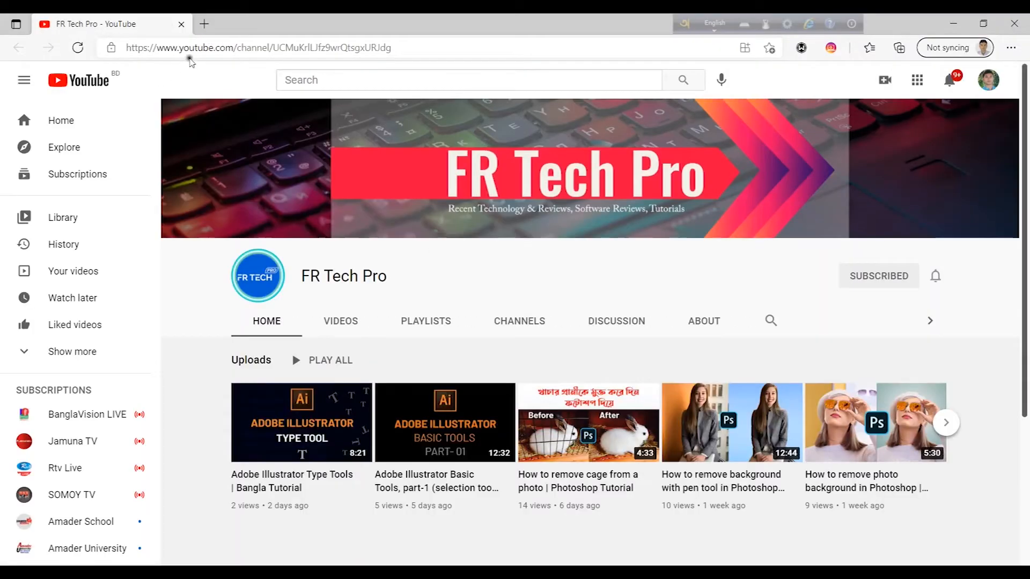
left_click(181, 25)
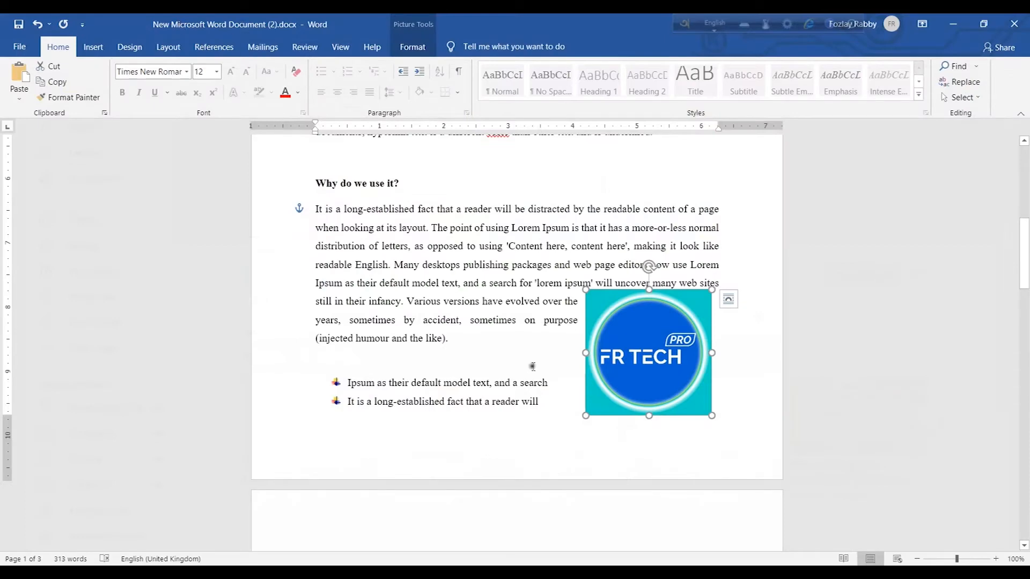
scroll(532, 367, "down", 5)
scroll(533, 367, "up", 3)
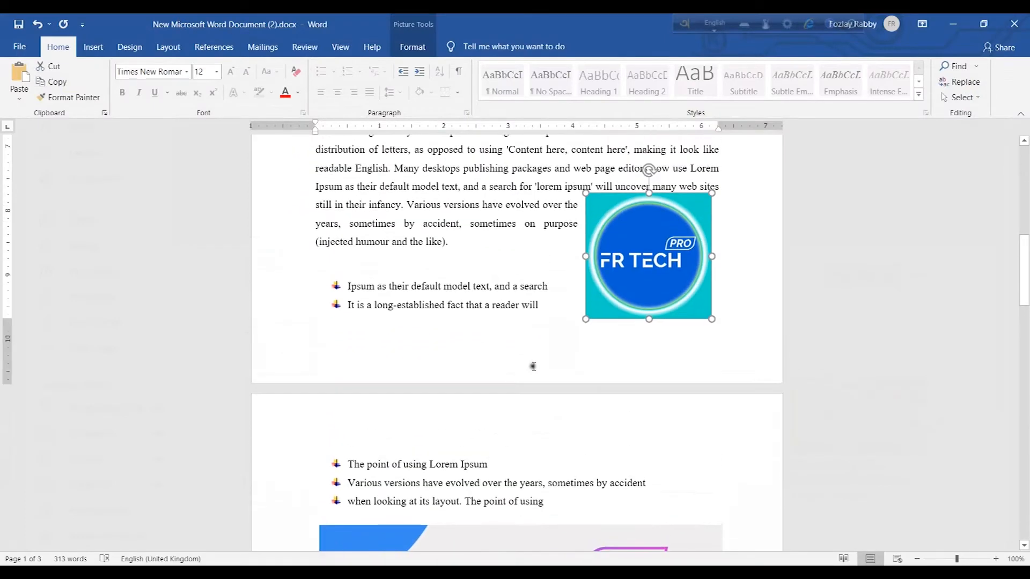
Nudge the FR TECH logo picture slightly to the right within the paragraph
left_click_drag(640, 247, 649, 247)
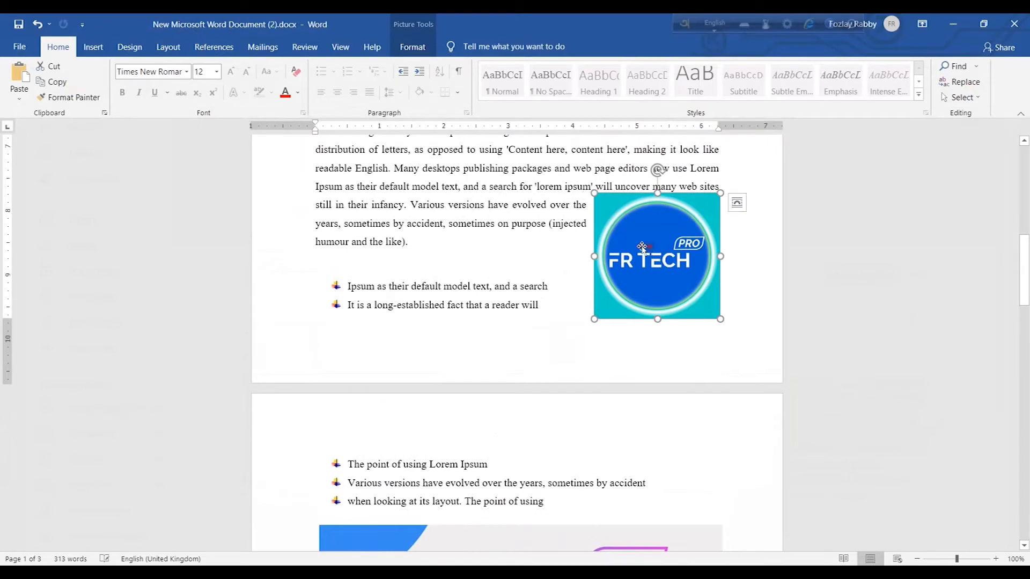
scroll(532, 253, "down", 5)
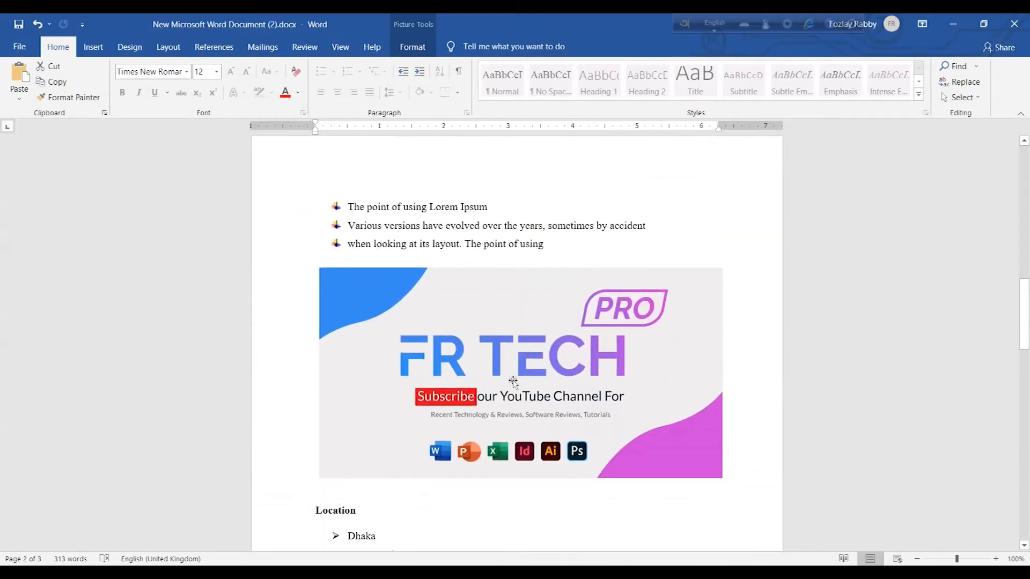
left_click_drag(529, 390, 509, 379)
scroll(510, 379, "up", 15)
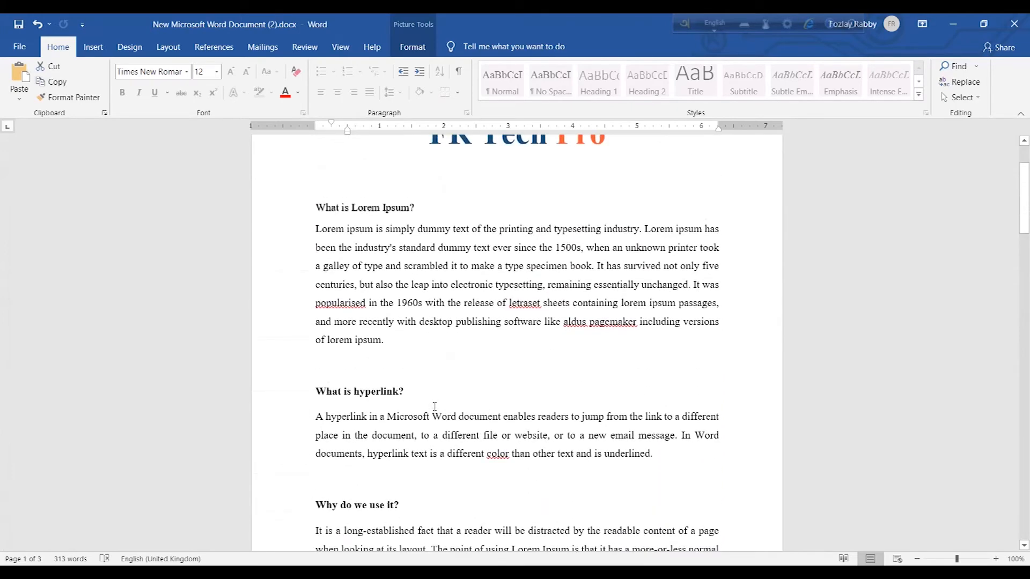
scroll(453, 406, "down", 3)
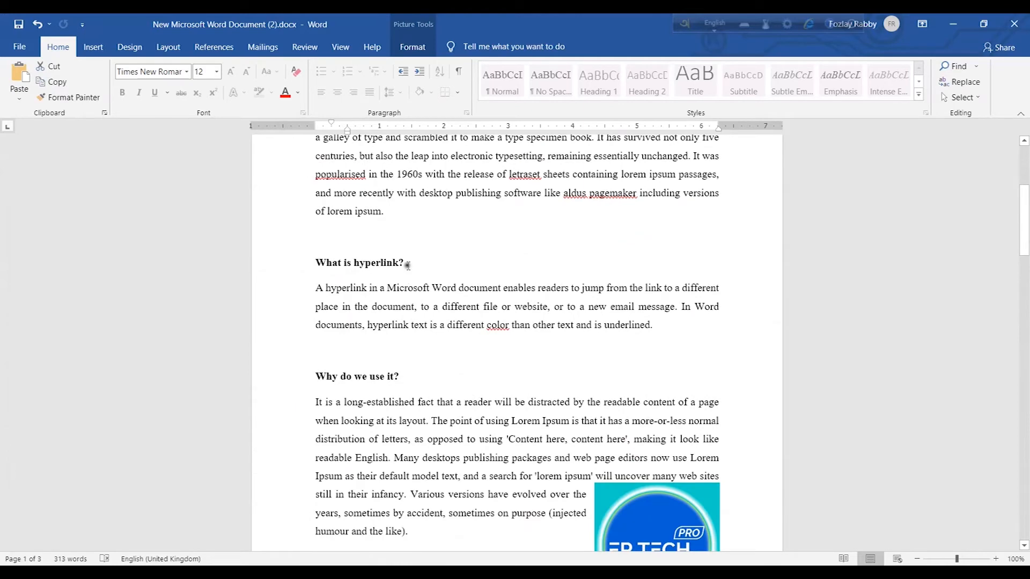
Link the 'What is hyperlink?' heading to the recent file Fr-Tech.jpg in Downloads
left_click_drag(407, 265, 317, 268)
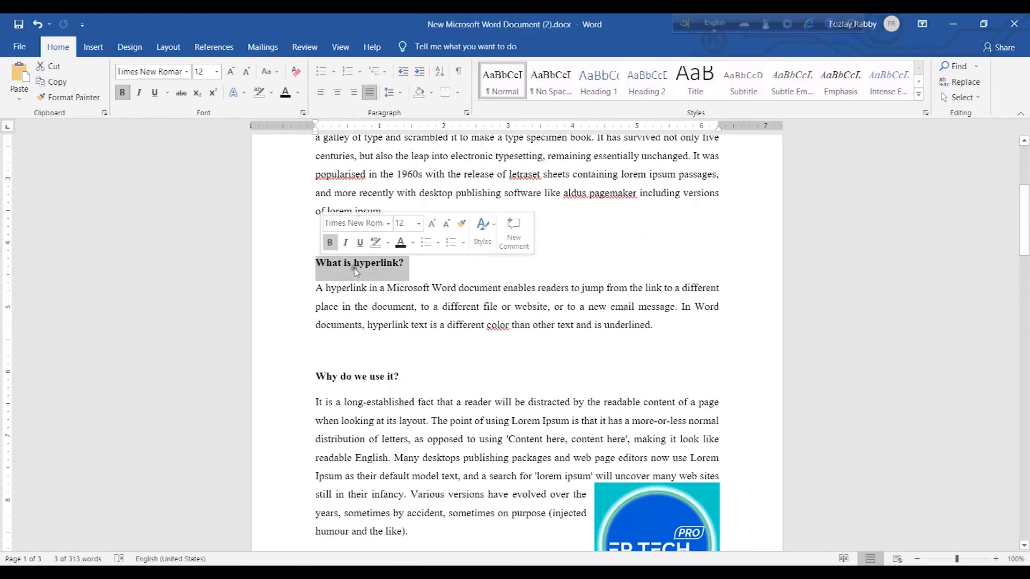
right_click(356, 270)
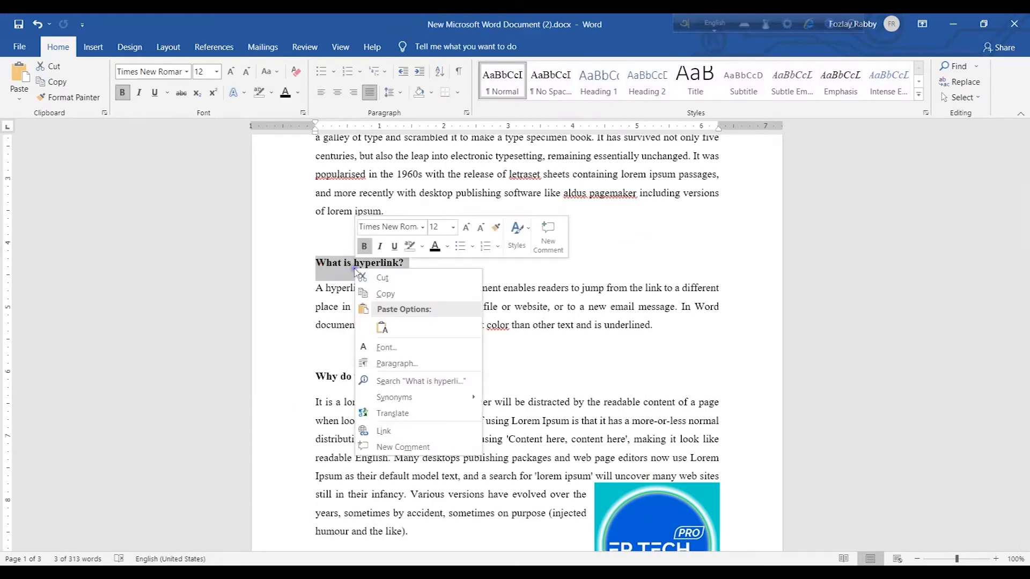
left_click(400, 431)
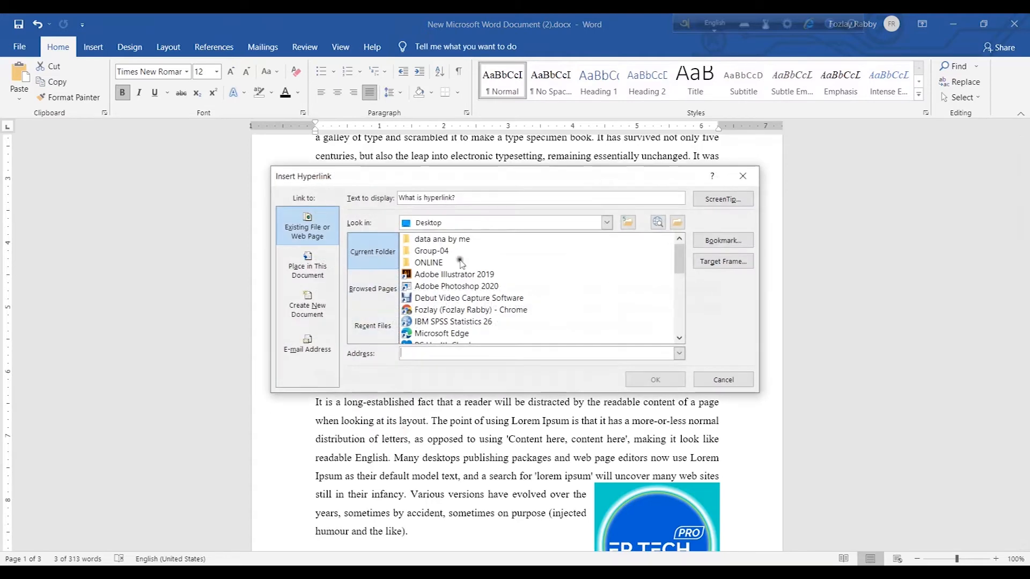
scroll(434, 309, "down", 5)
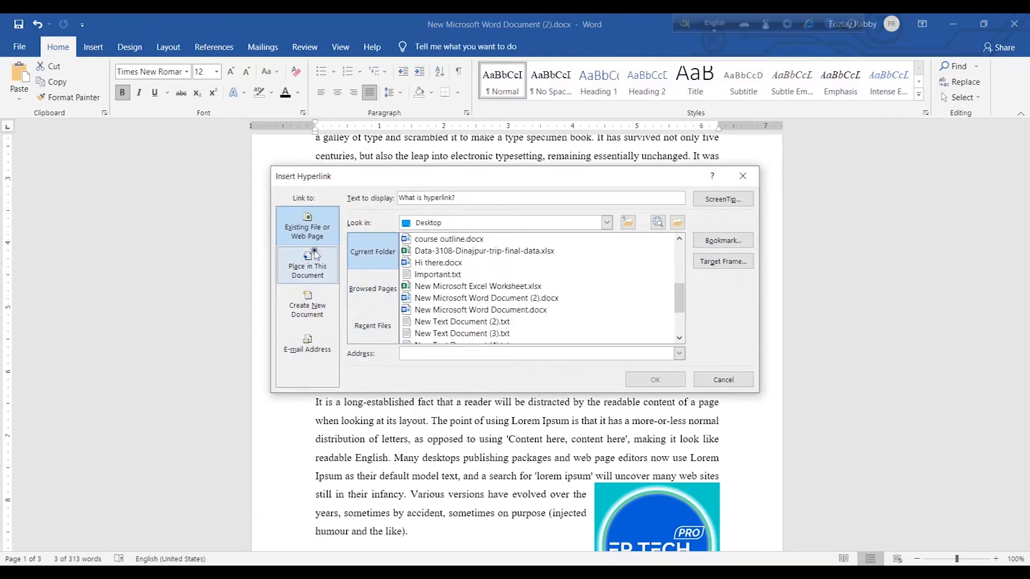
left_click(377, 329)
scroll(475, 263, "down", 2)
scroll(472, 262, "up", 1)
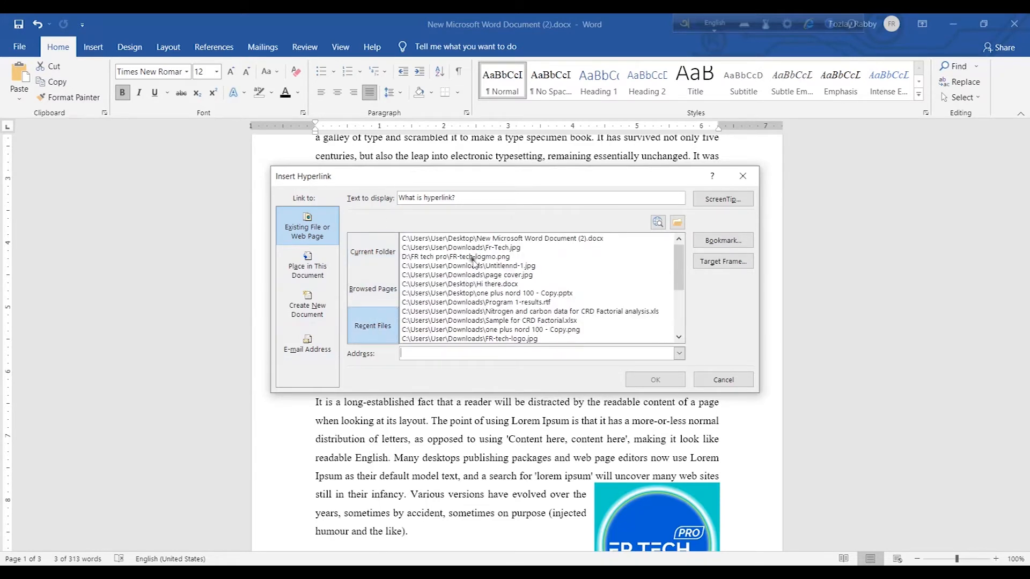
left_click(507, 248)
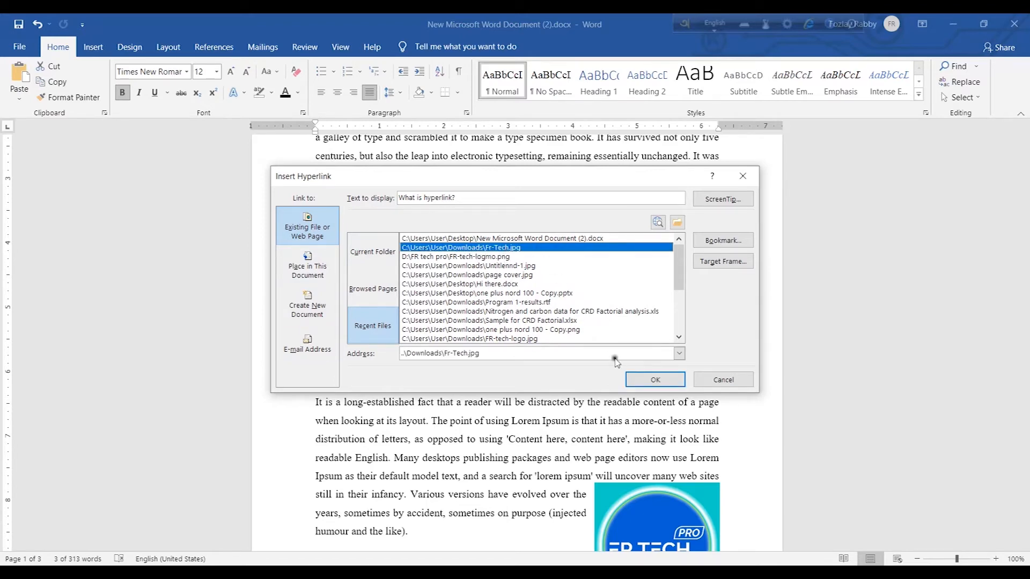
left_click(640, 380)
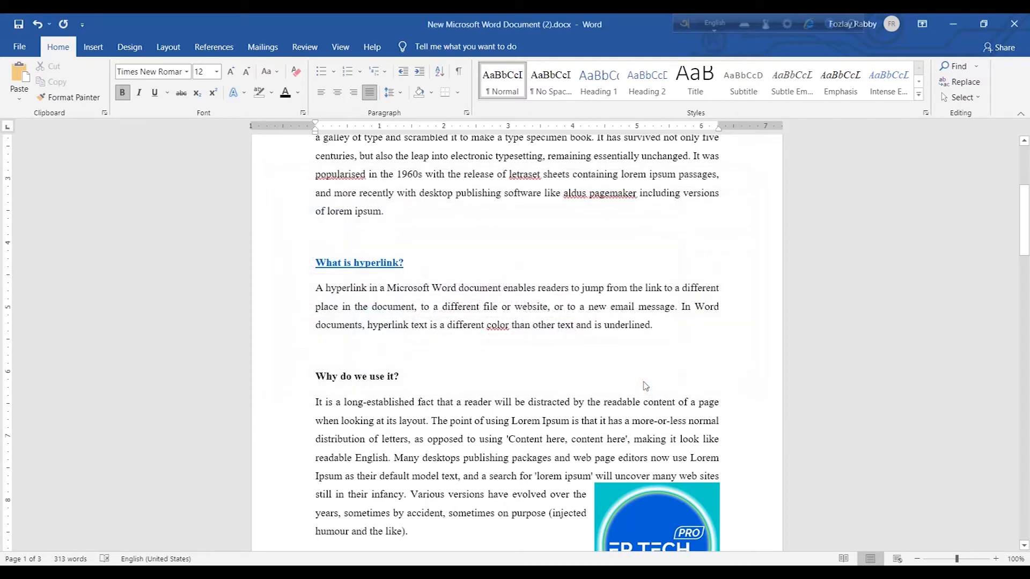
Open the heading's hyperlink to test it, then close the photo viewer
right_click(370, 264)
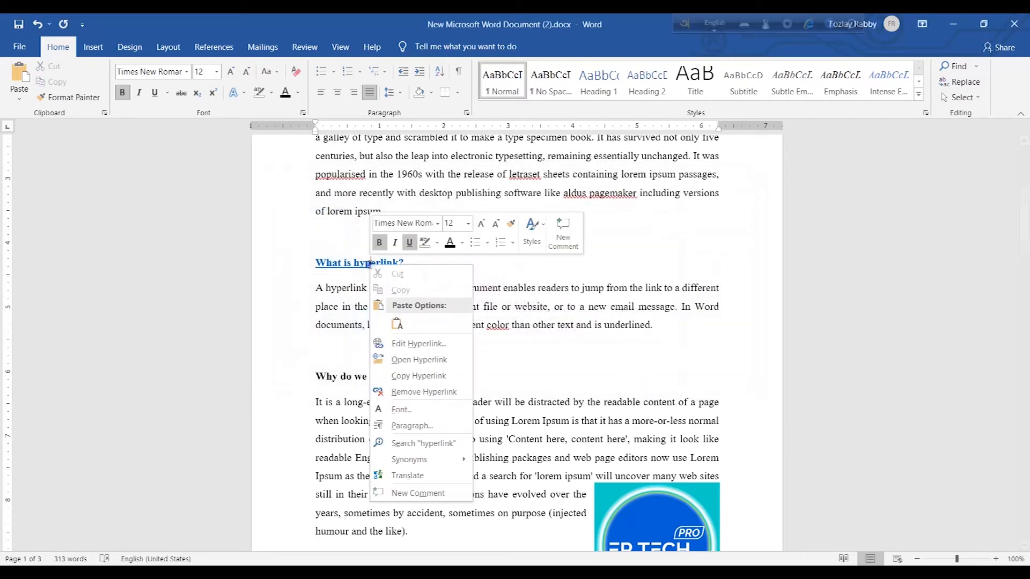
left_click(415, 359)
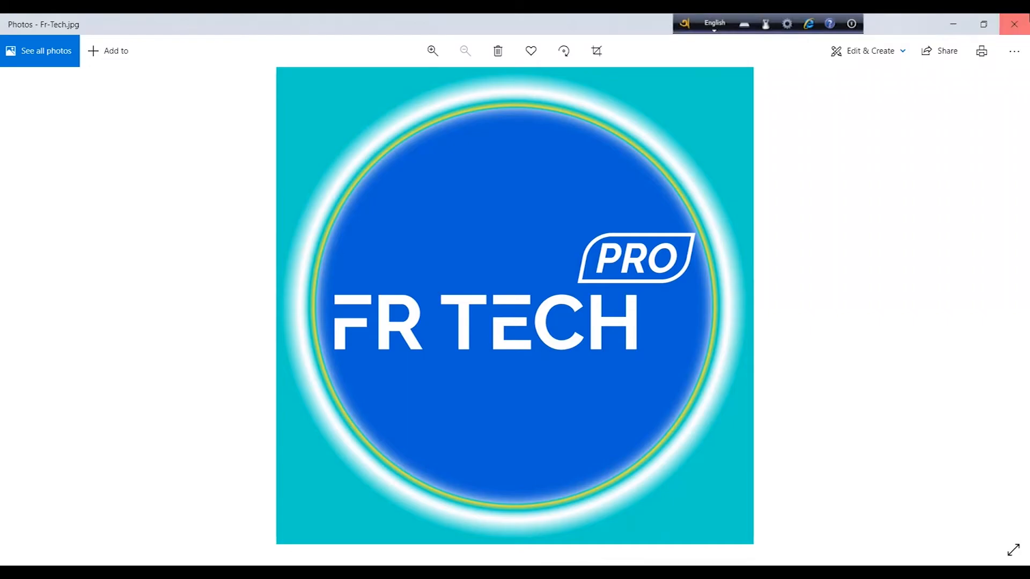
left_click(1013, 23)
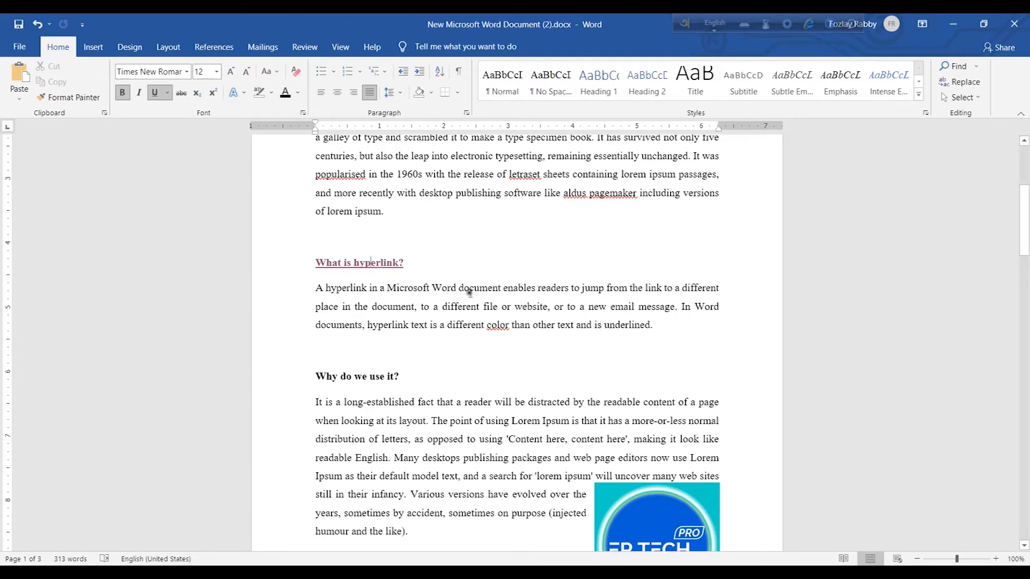
Select the 'What is hyperlink?' heading and undo its hyperlink
left_click_drag(424, 262, 322, 266)
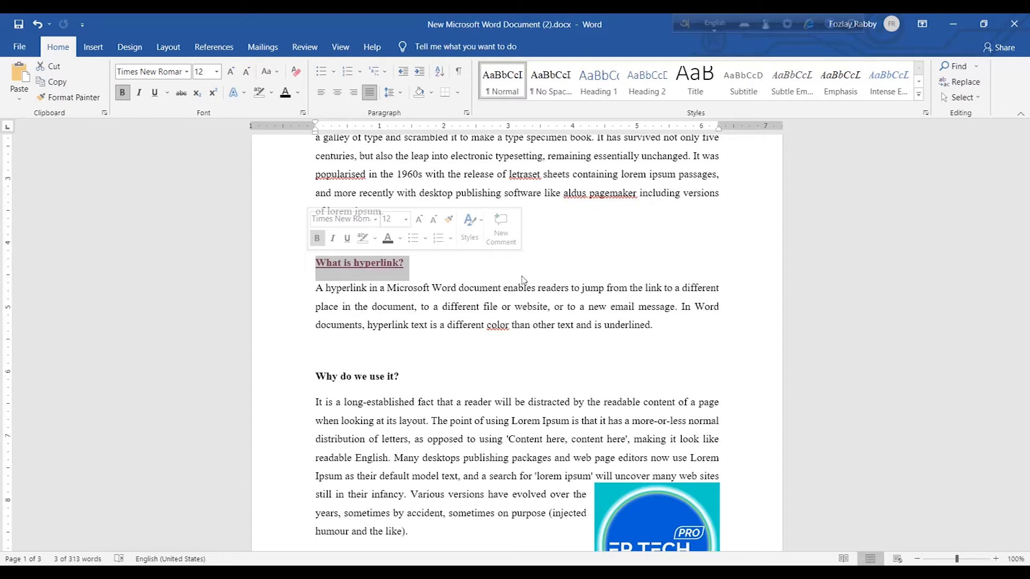
key("ctrl+z")
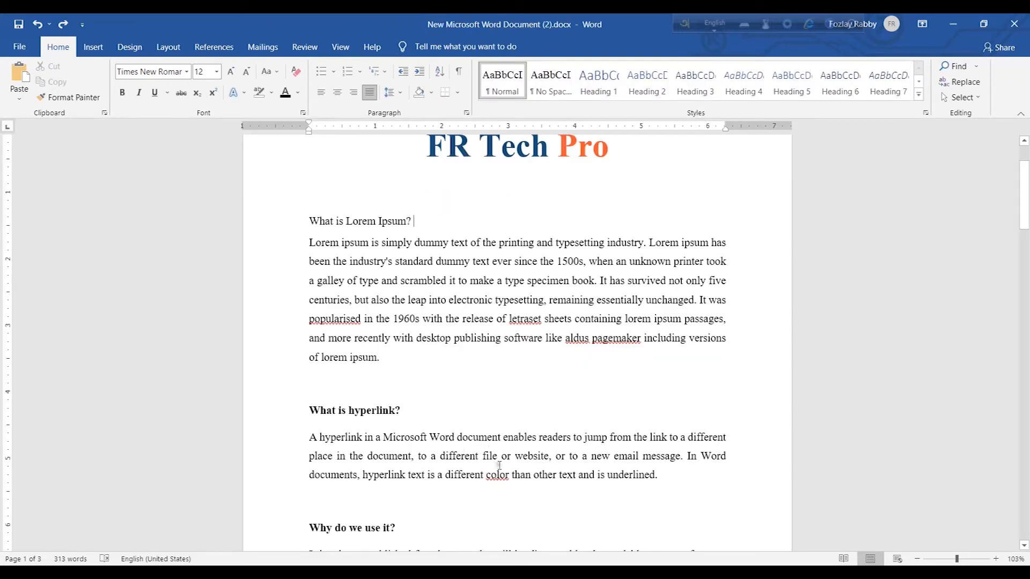
Apply the Heading 1 style to the 'What is Lorem Ipsum?' heading
scroll(426, 246, "up", 1)
left_click_drag(421, 251, 306, 253)
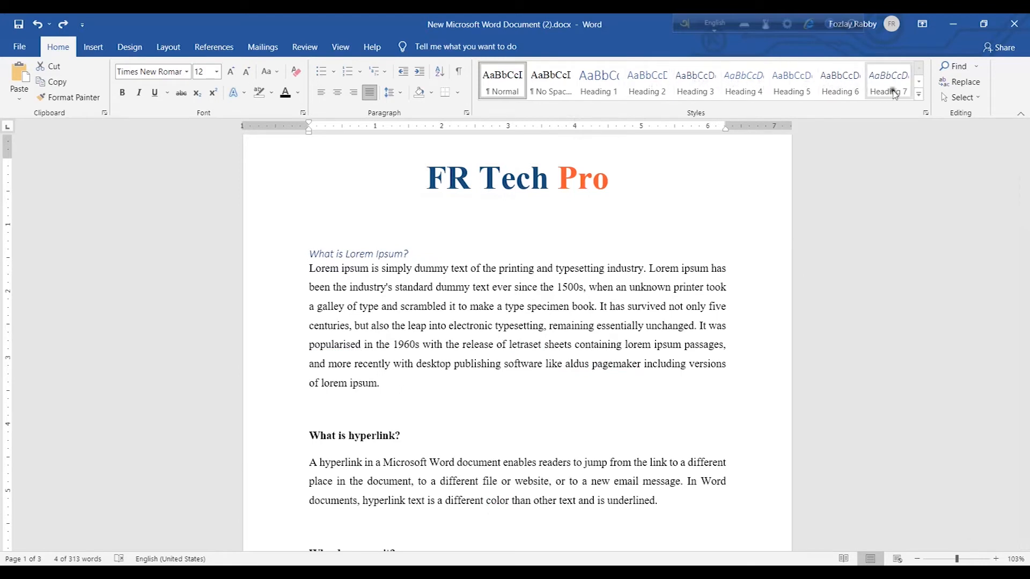
left_click(918, 94)
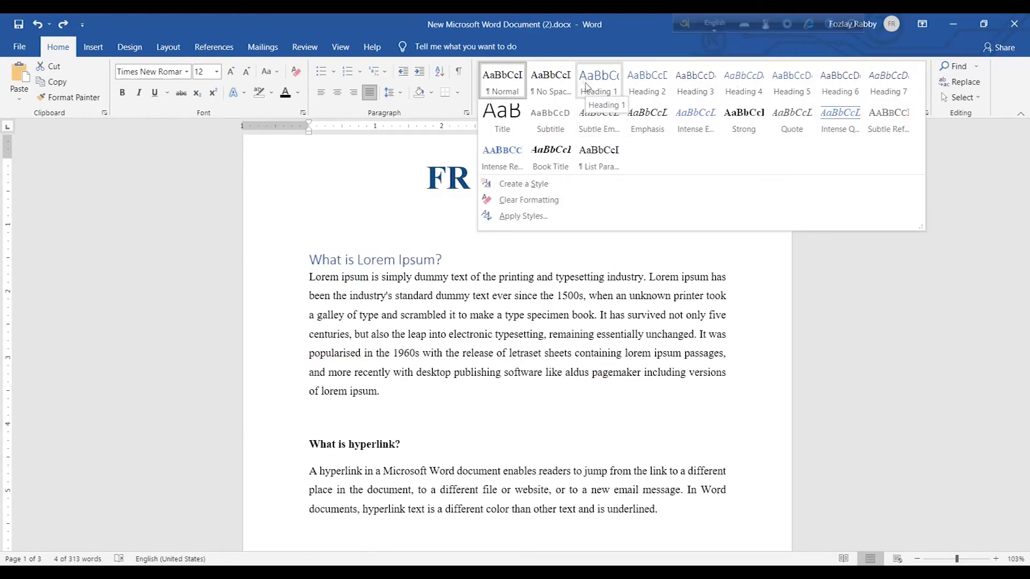
left_click(587, 86)
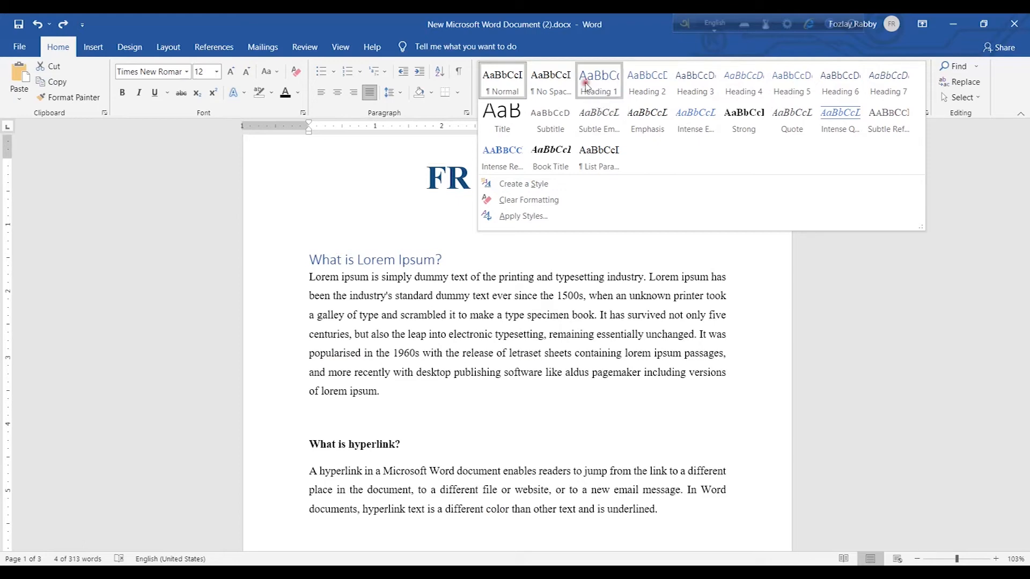
Apply the Heading 1 style to the 'What is hyperlink?' and 'Why do we use it?' headings
scroll(308, 432, "down", 3)
left_click_drag(411, 322, 300, 322)
left_click(597, 82)
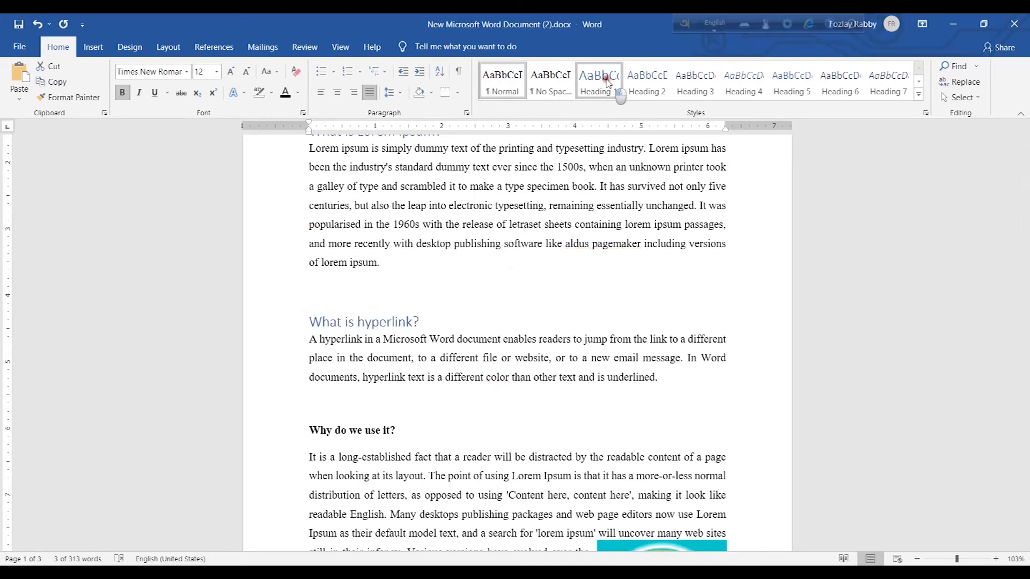
scroll(401, 335, "down", 3)
left_click_drag(401, 335, 303, 335)
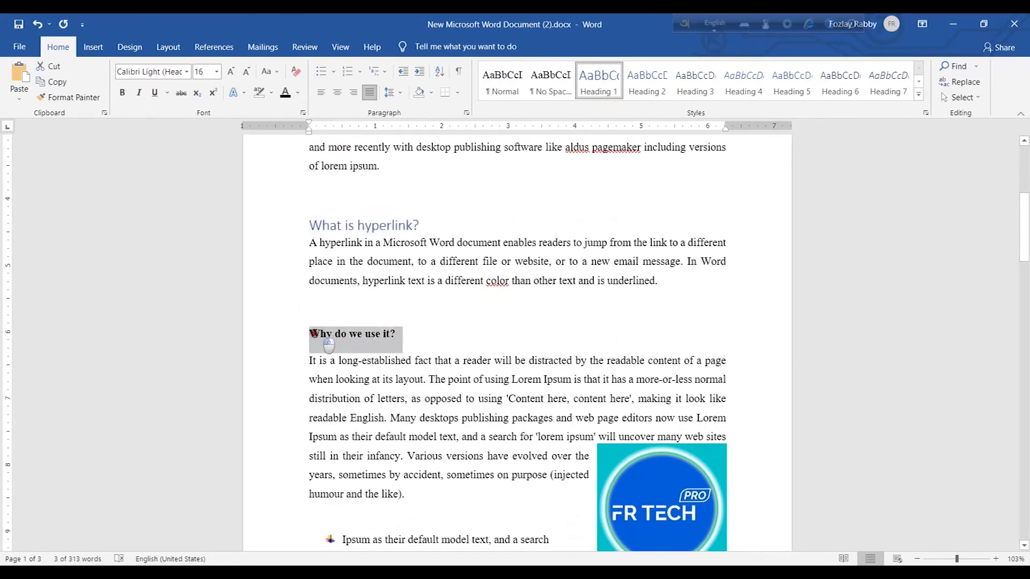
left_click(588, 87)
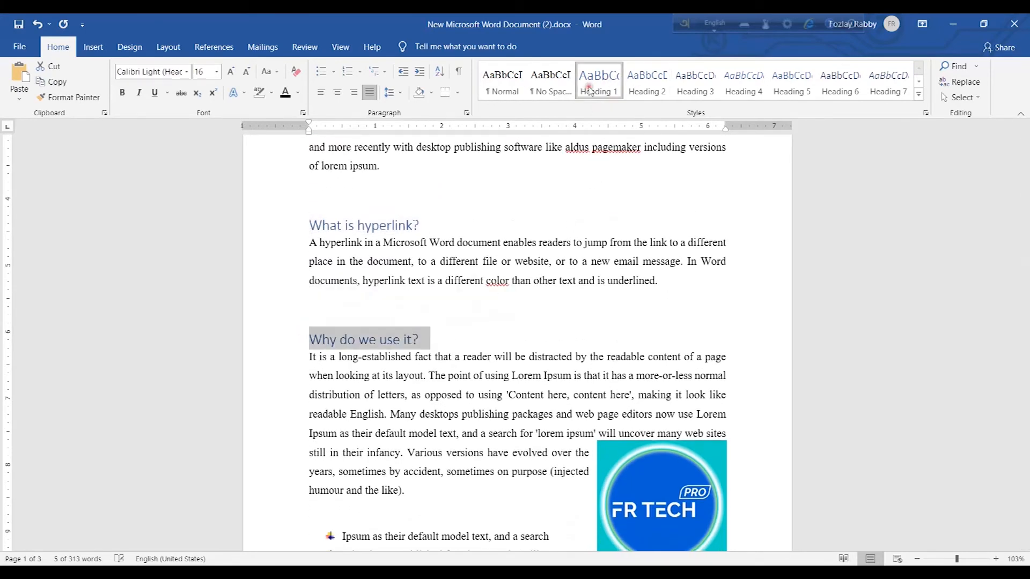
Apply the Heading 1 style to the 'Location' heading
scroll(370, 444, "down", 12)
scroll(370, 445, "down", 8)
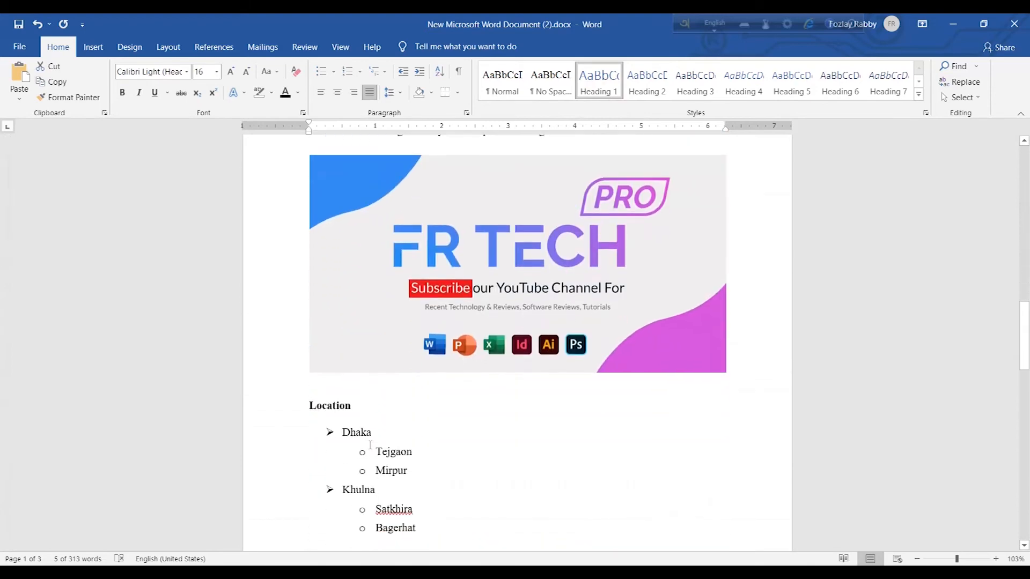
left_click(358, 307)
left_click_drag(357, 307, 317, 310)
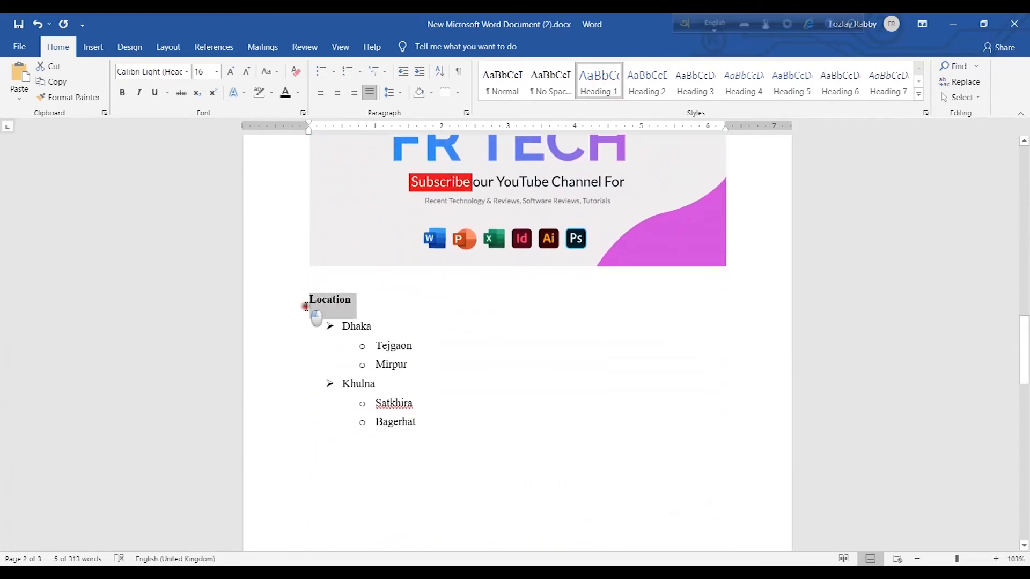
left_click(604, 81)
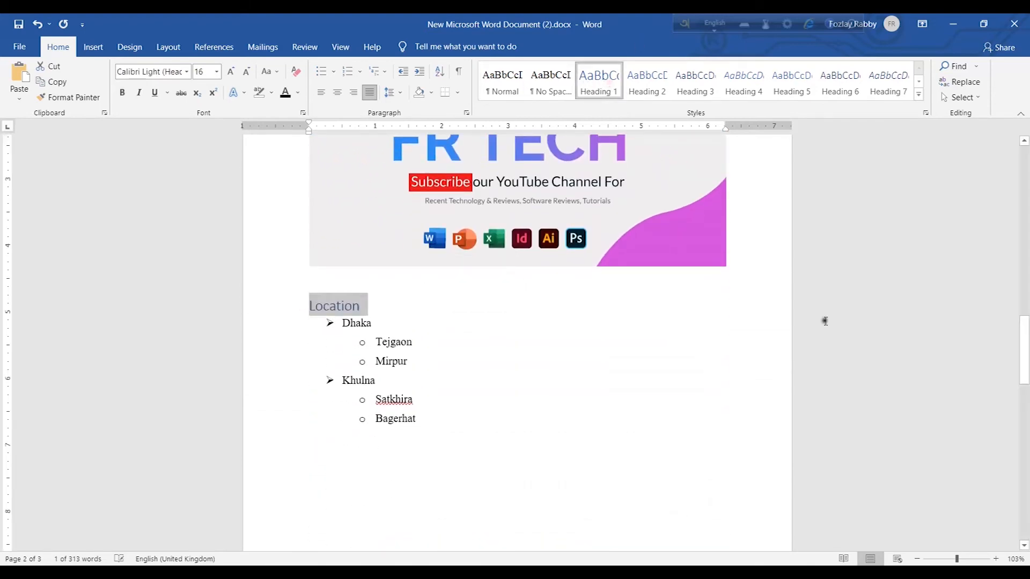
Insert an Automatic Table 2 table of contents on the empty line below the FR Tech Pro title
left_click_drag(1025, 376, 1024, 191)
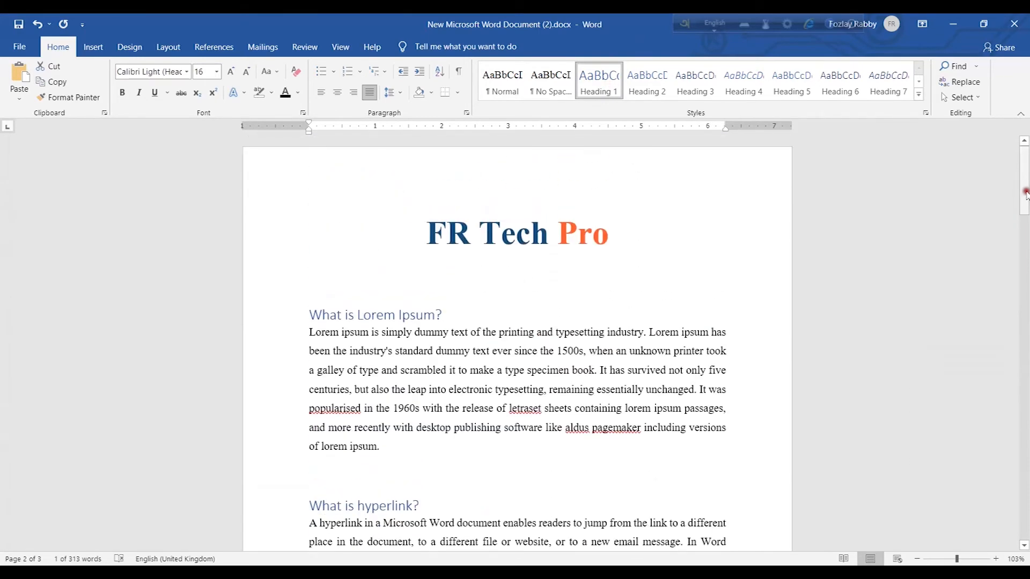
left_click(315, 294)
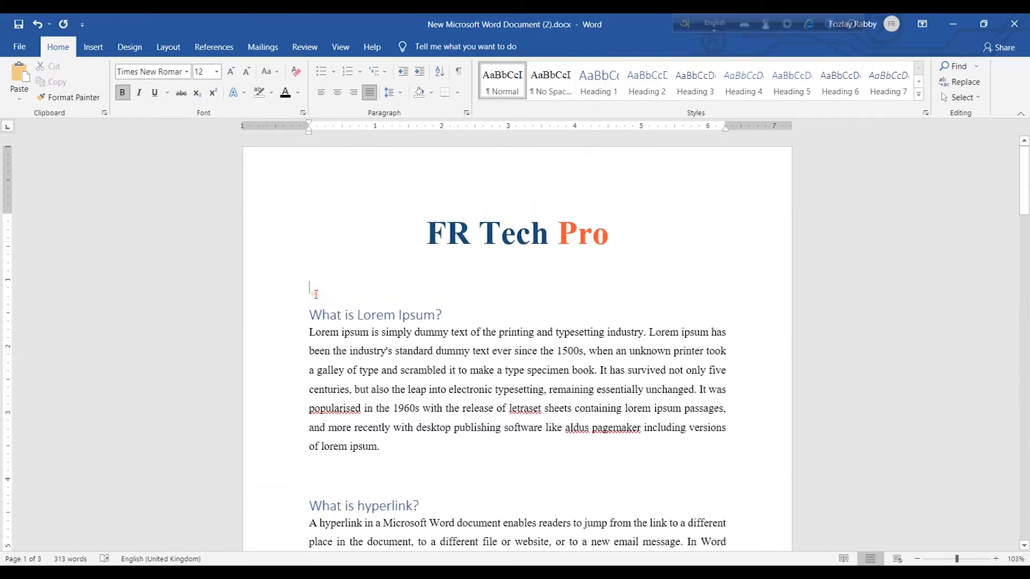
left_click(321, 261)
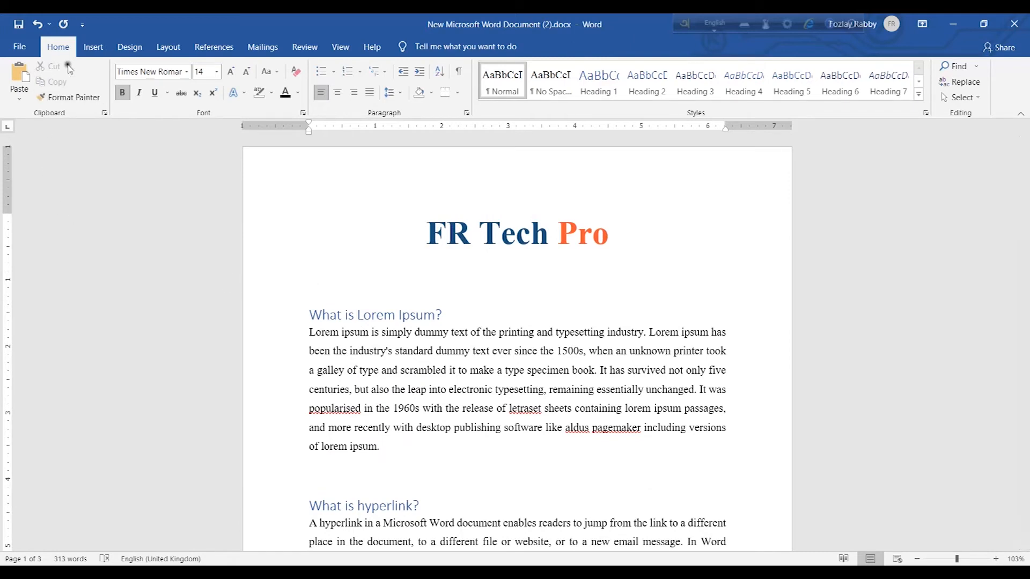
left_click(213, 49)
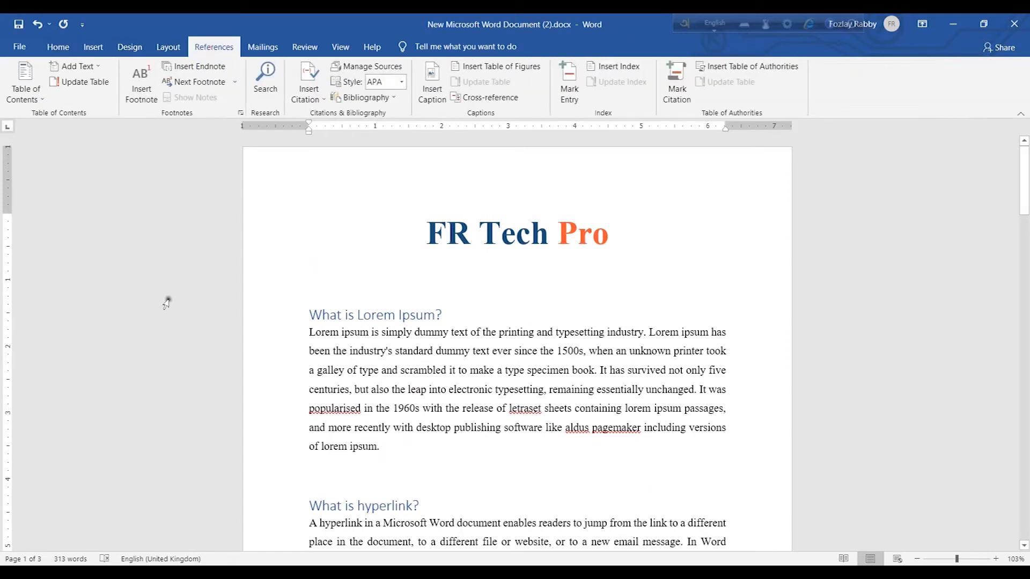
left_click(37, 102)
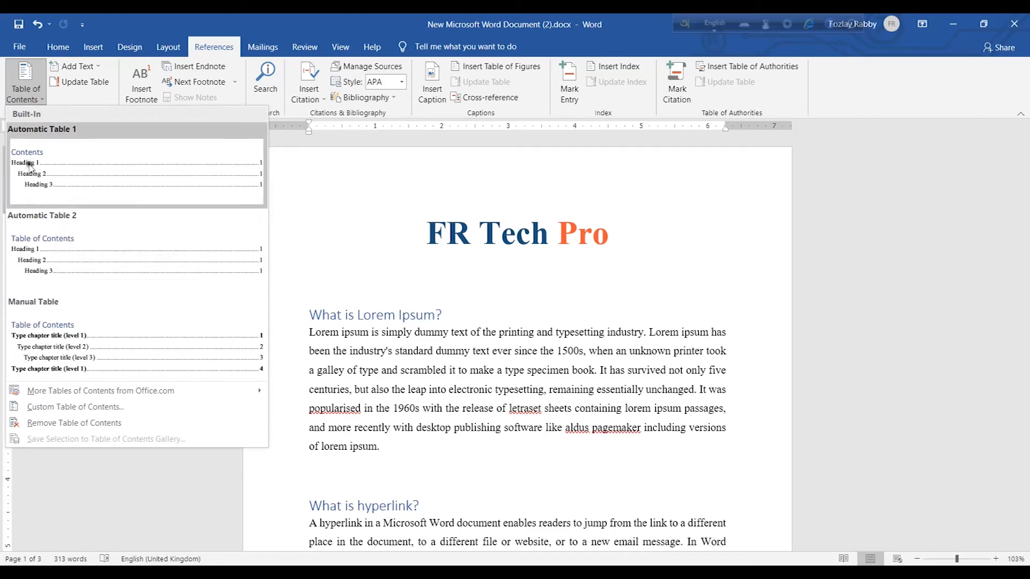
left_click(67, 262)
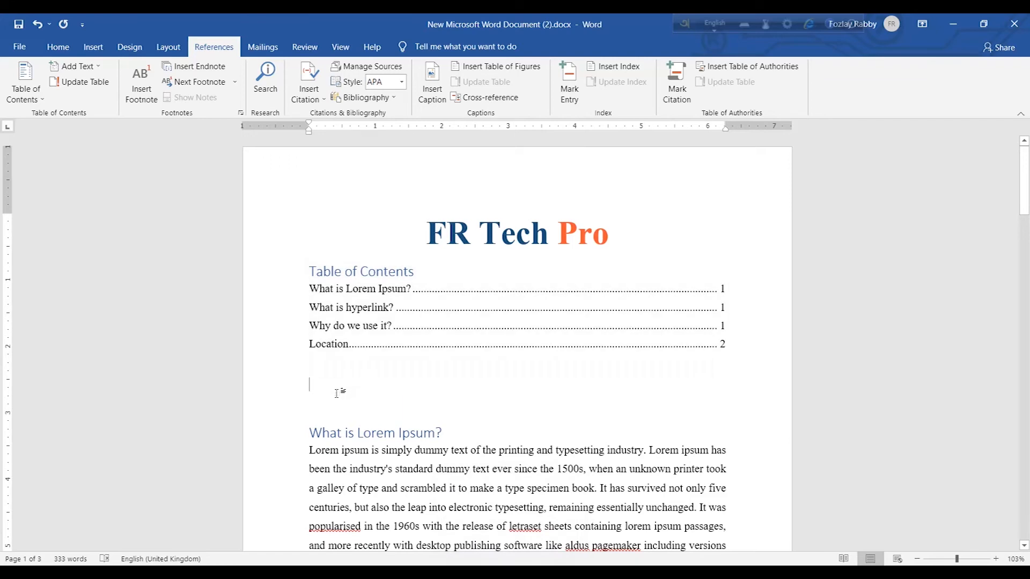
Insert the caption 'Figure 1 youtube profile pictur' below the round FR TECH logo image
scroll(337, 393, "down", 15)
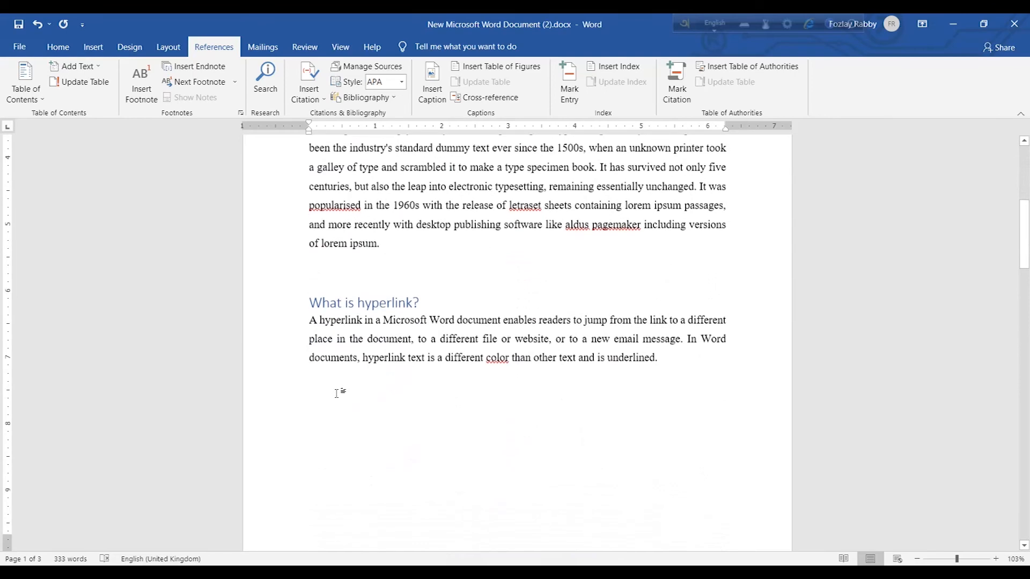
scroll(337, 393, "down", 3)
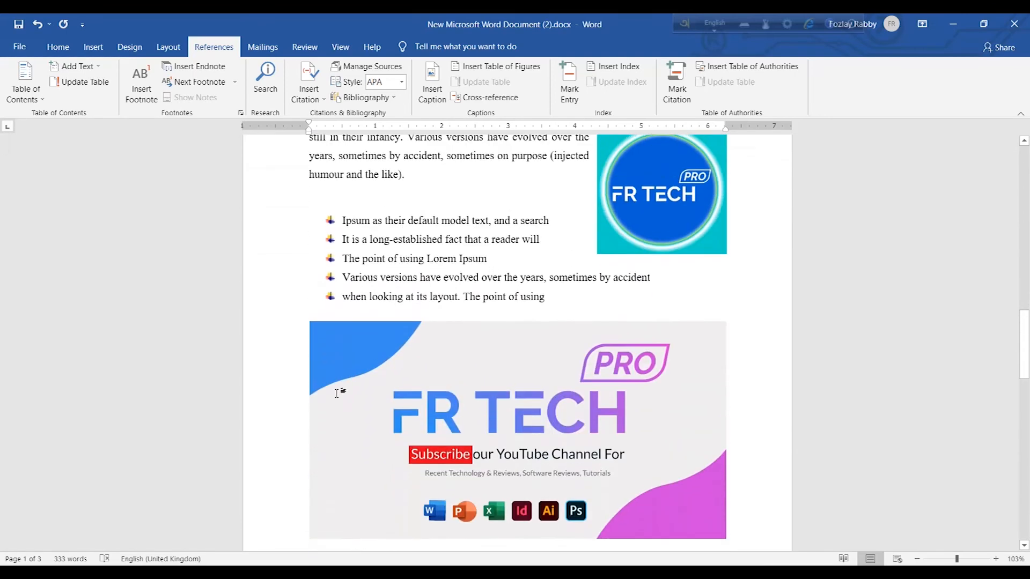
left_click(653, 221)
mouse_move(655, 217)
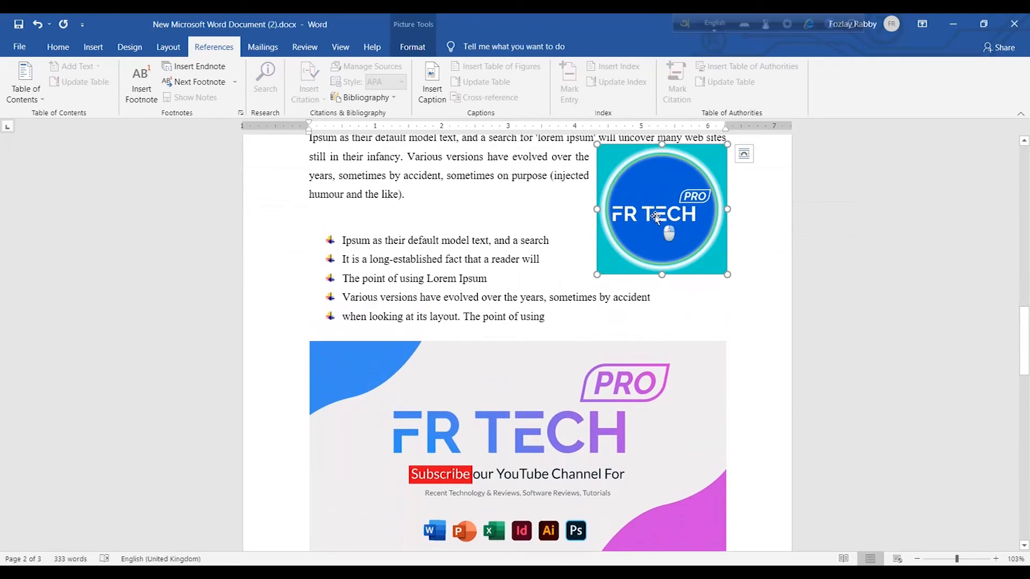
right_click(655, 216)
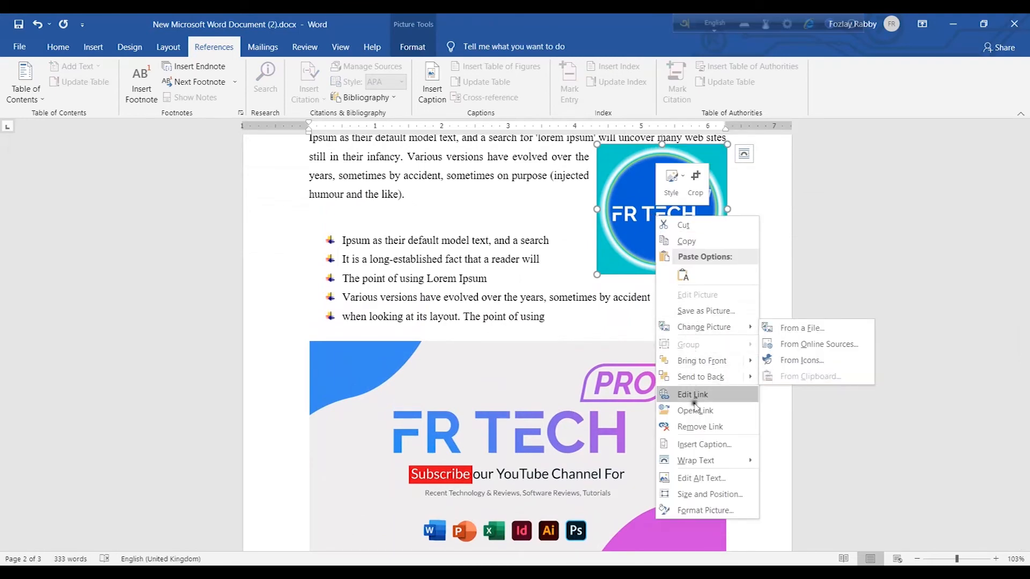
left_click(704, 444)
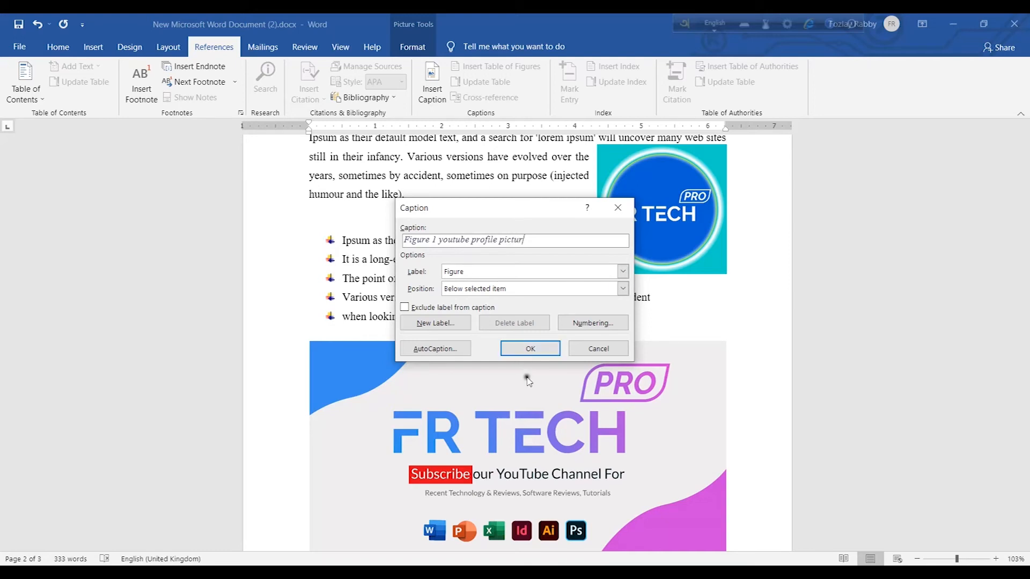
left_click(531, 350)
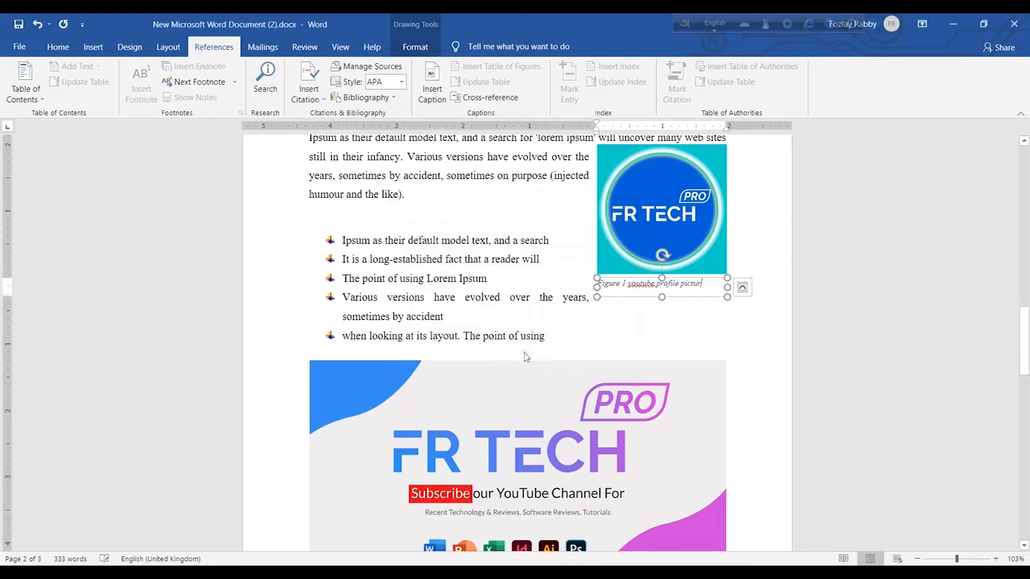
Insert the caption 'Figure 2 Fb group cover photo' below the FR TECH cover banner image
left_click(679, 323)
scroll(543, 418, "down", 2)
scroll(545, 431, "down", 1)
left_click(501, 391)
right_click(496, 382)
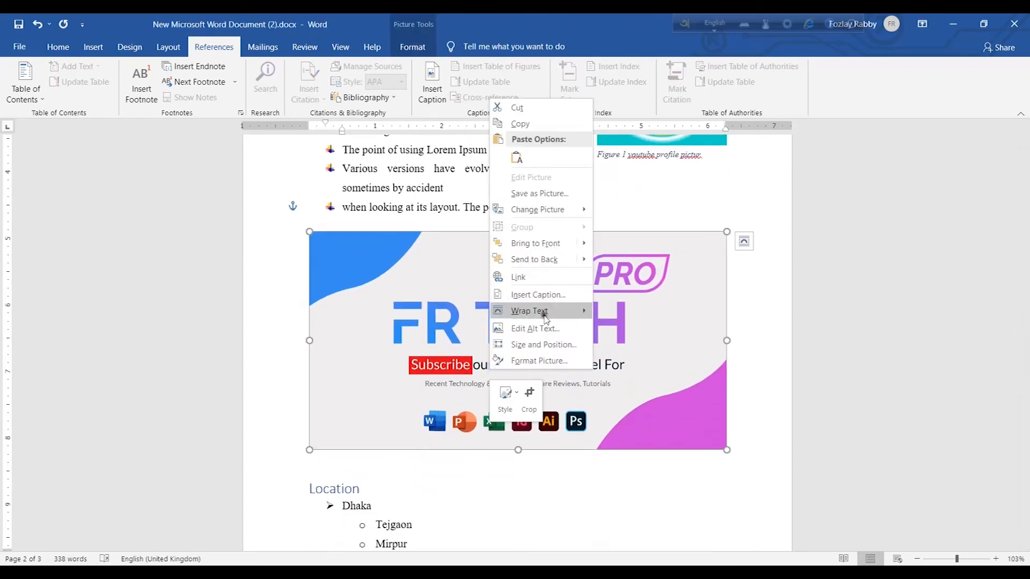
left_click(538, 294)
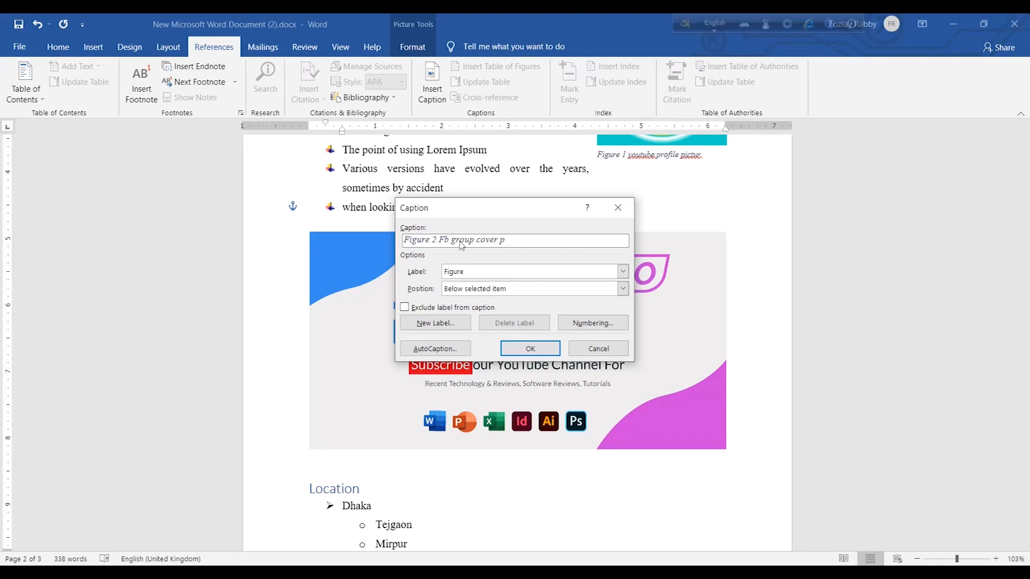
key("Return")
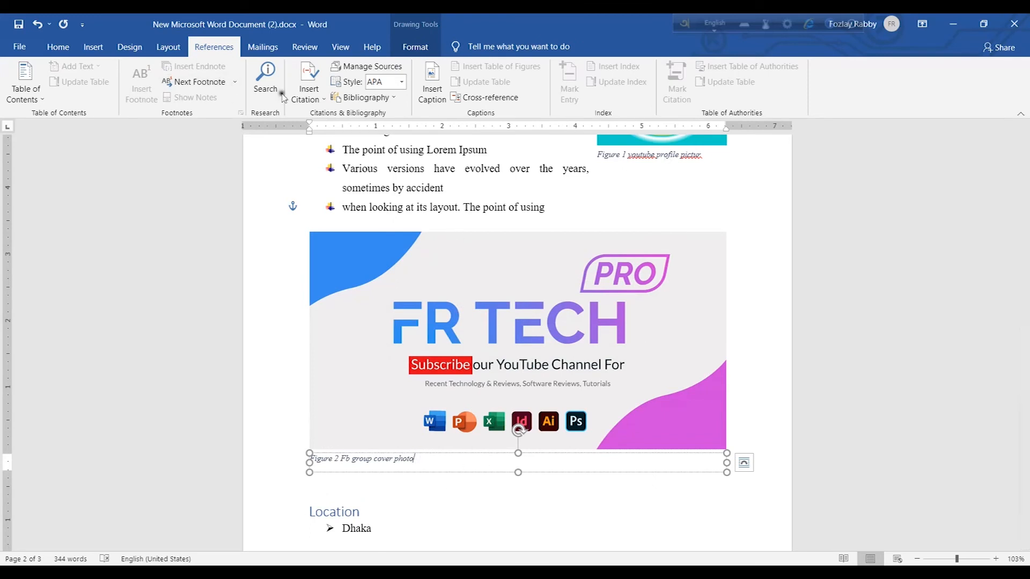
Insert a hyperlinked table of figures on the empty line below the table of contents
left_click(69, 46)
left_click(354, 93)
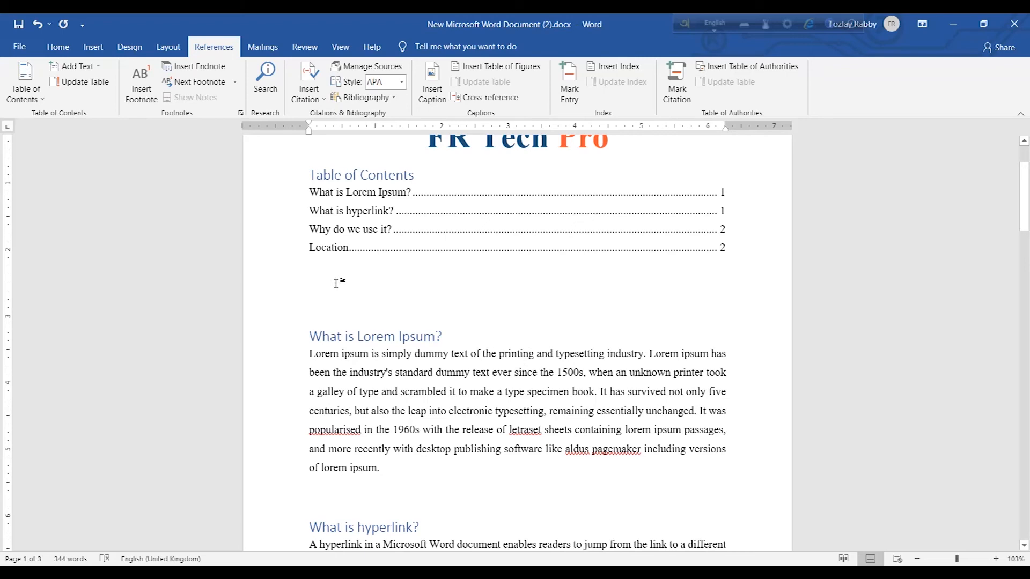
scroll(561, 377, "down", 15)
scroll(560, 376, "down", 4)
scroll(560, 376, "up", 3)
left_click(561, 377)
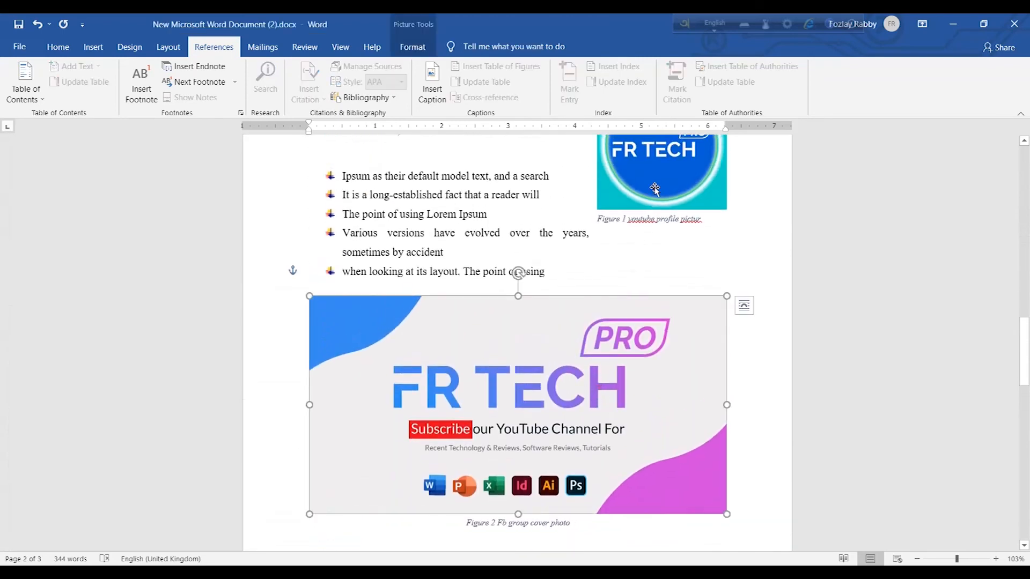
left_click_drag(1022, 354, 1020, 184)
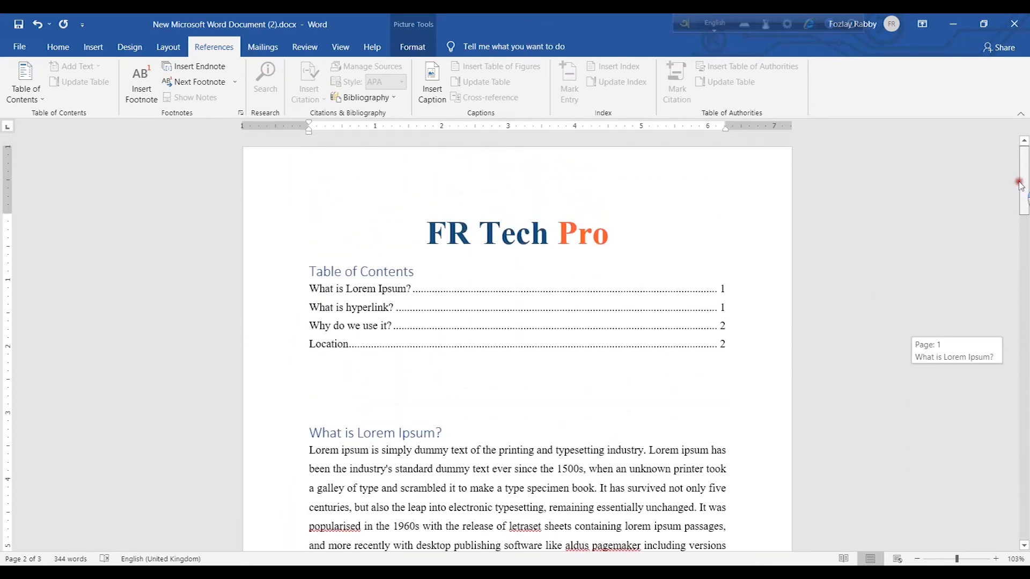
left_click(325, 381)
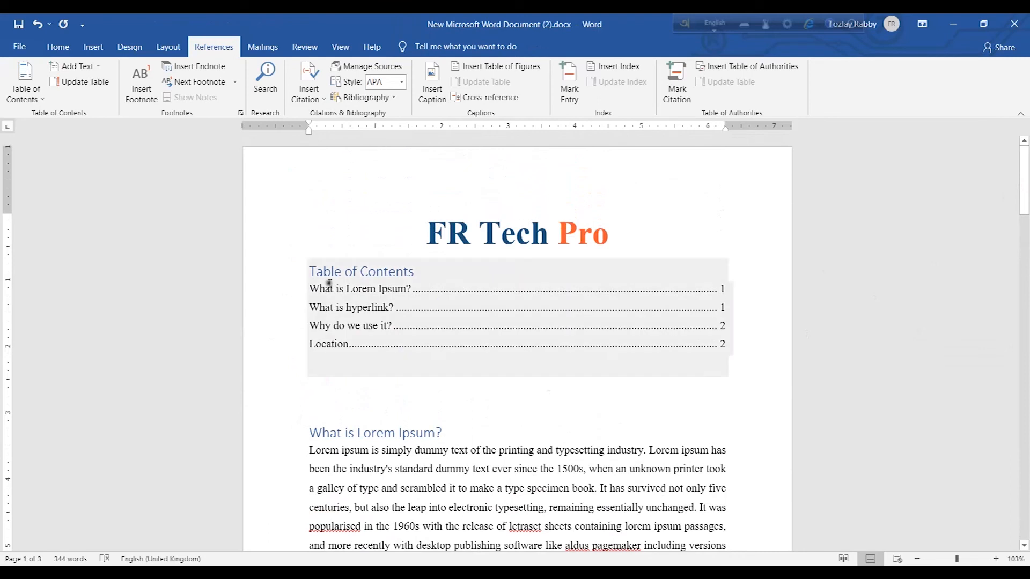
left_click(342, 395)
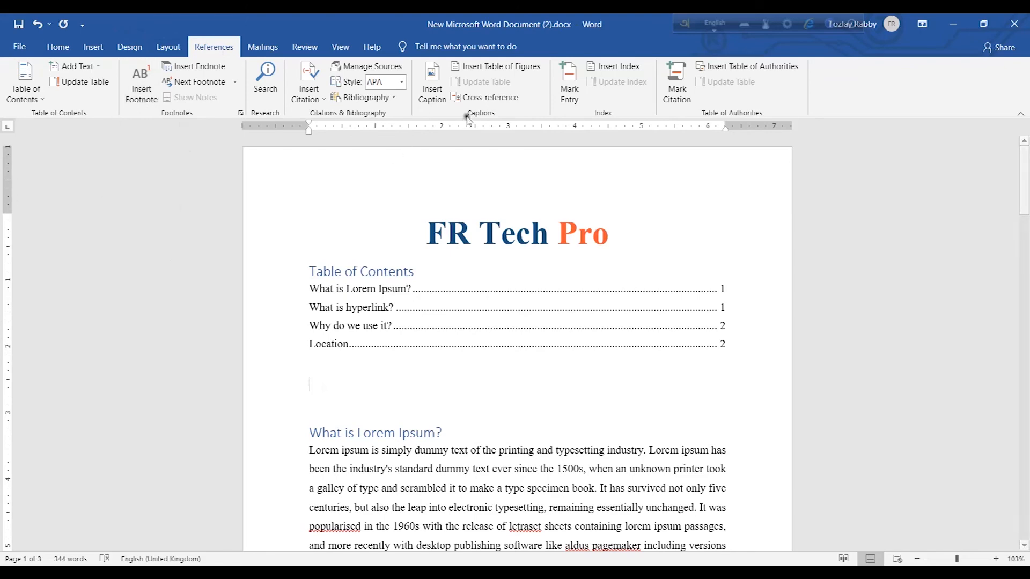
left_click(512, 71)
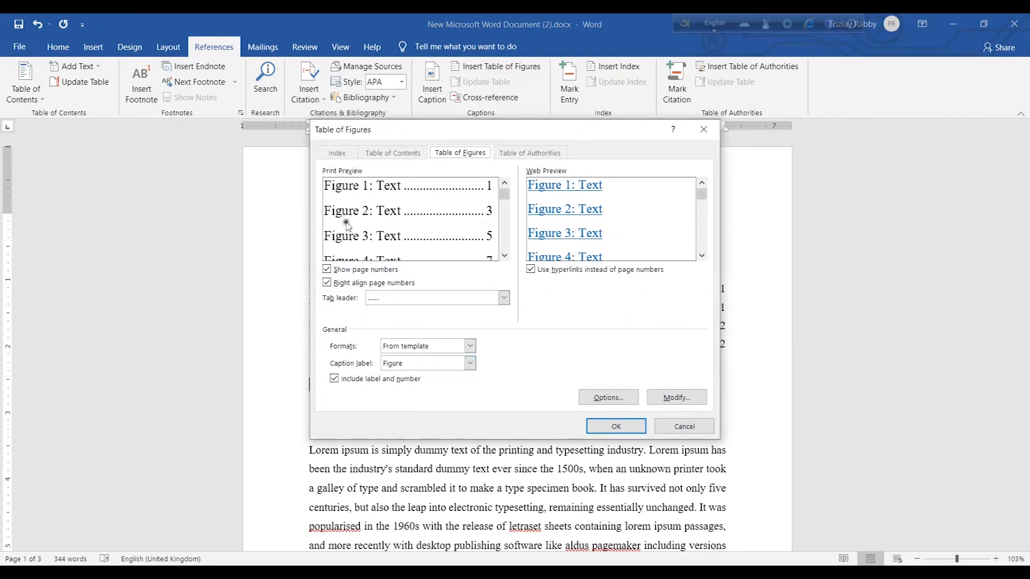
left_click(632, 429)
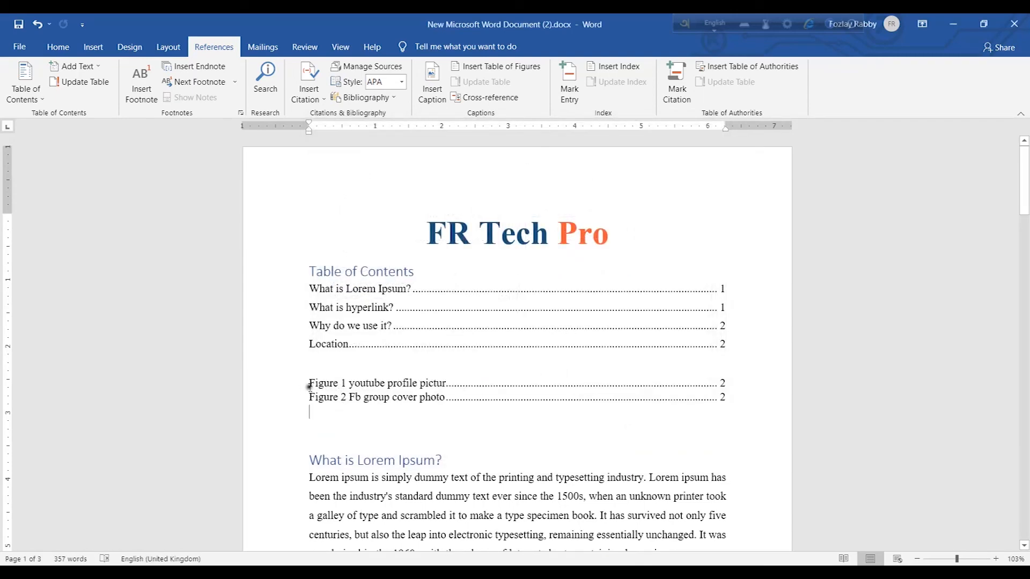
left_click_drag(311, 385, 499, 420)
left_click(428, 420)
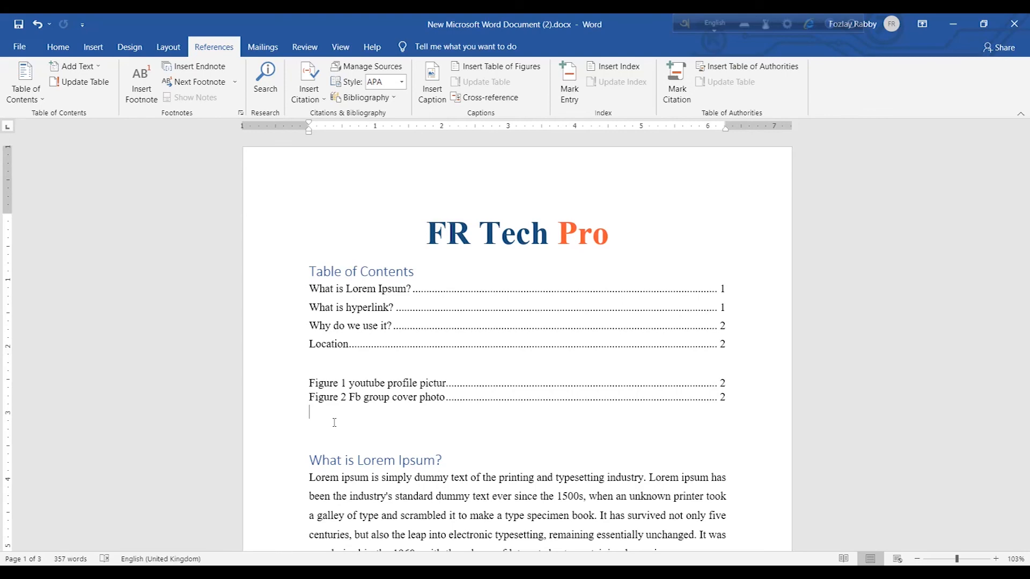
scroll(334, 422, "down", 10)
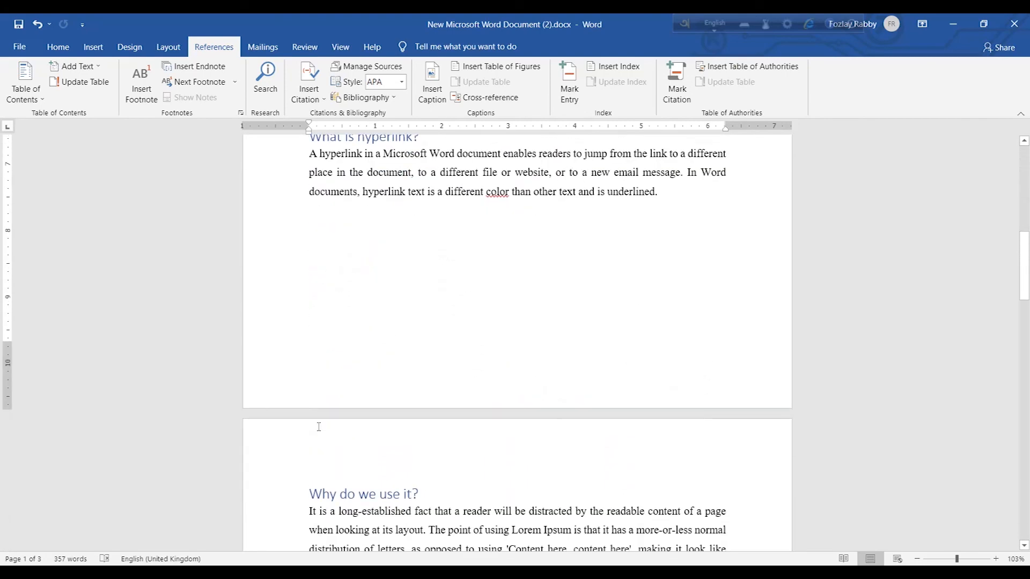
scroll(319, 427, "up", 10)
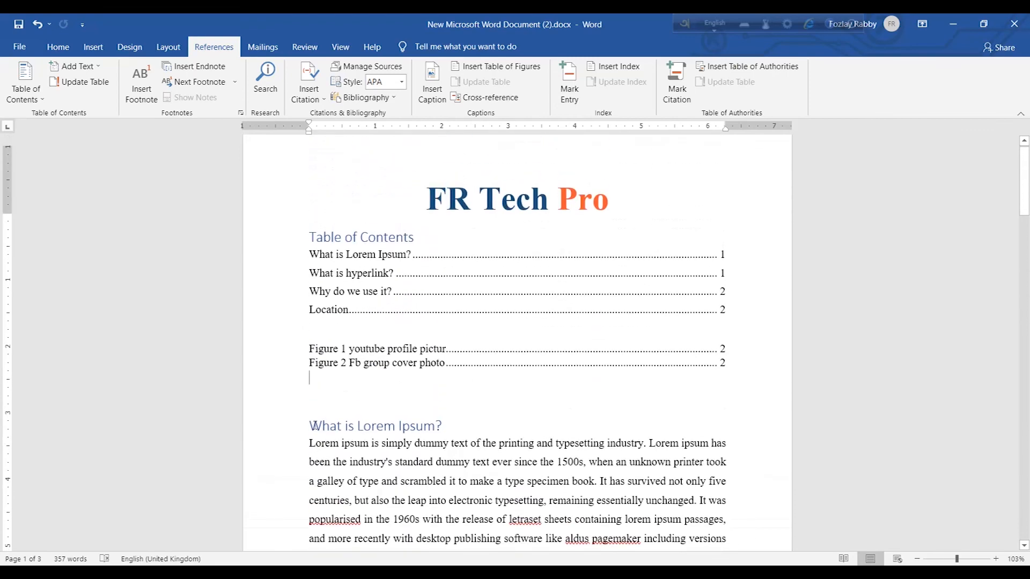